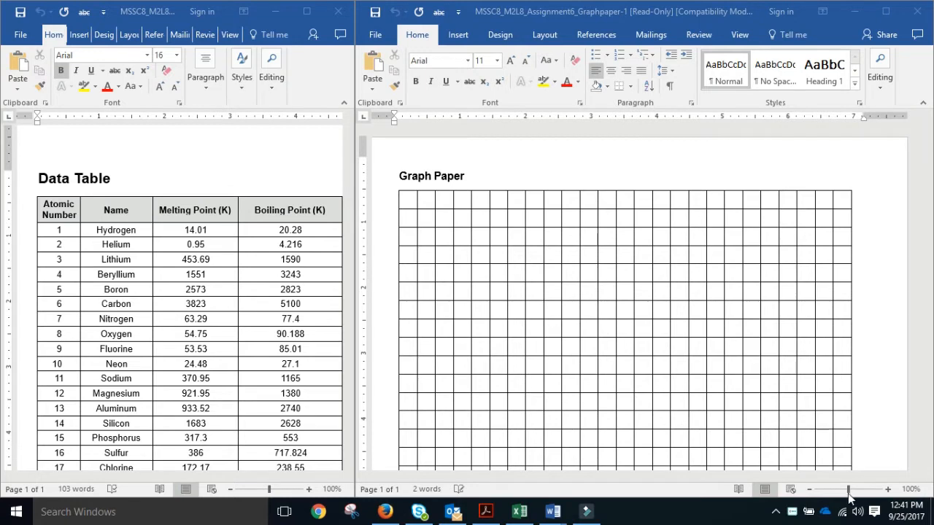
# Zoom the graph paper document out to 80% beside the data table.
pyautogui.click(848, 493)
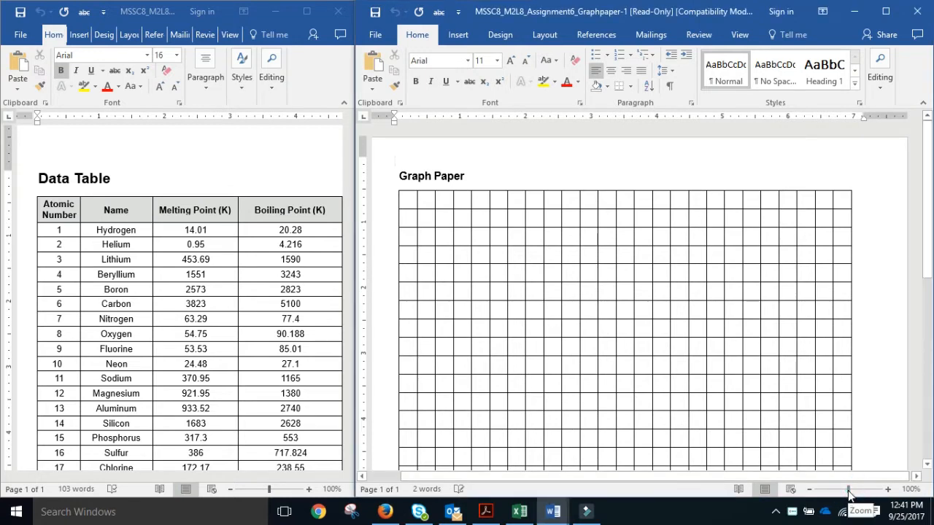
pyautogui.click(810, 489)
pyautogui.click(810, 489)
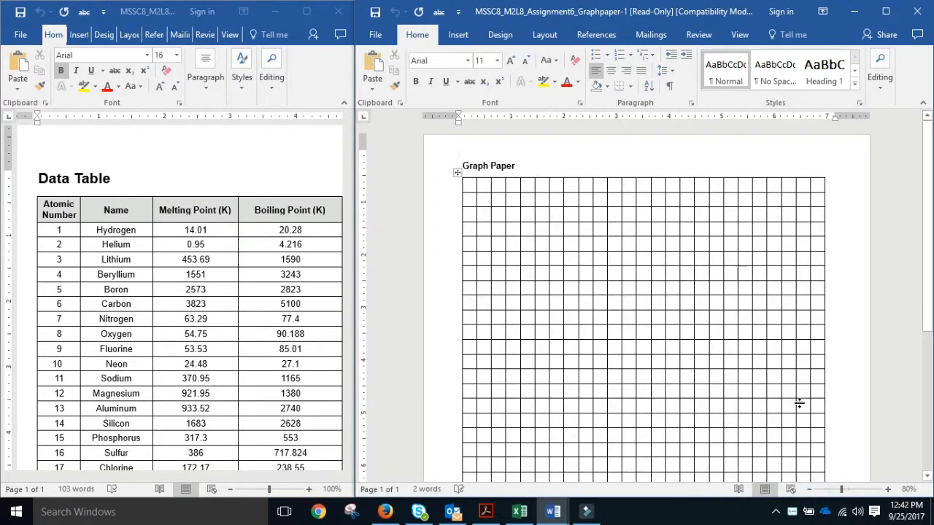
pyautogui.scroll(-1, 800, 403)
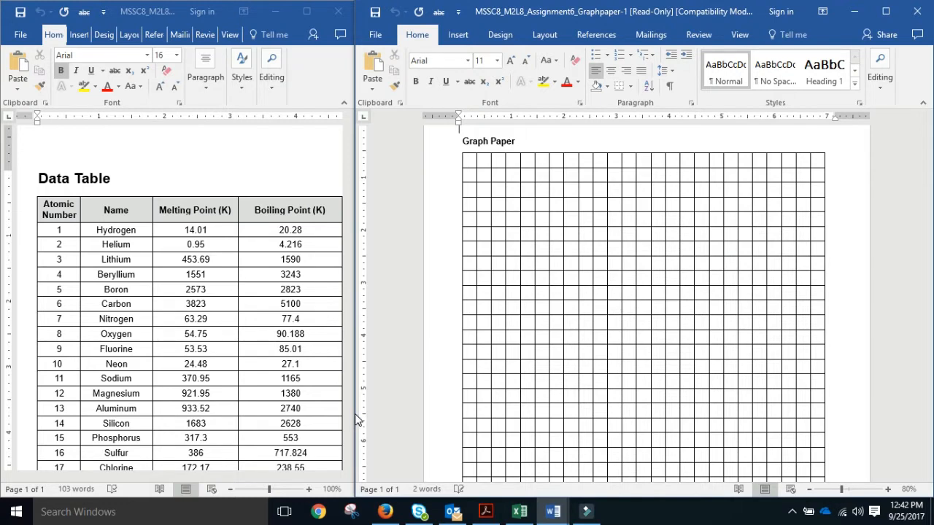
pyautogui.click(458, 34)
# Draw an upward line arrow along the left of the grid with a 6 pt outline weight.
pyautogui.click(535, 59)
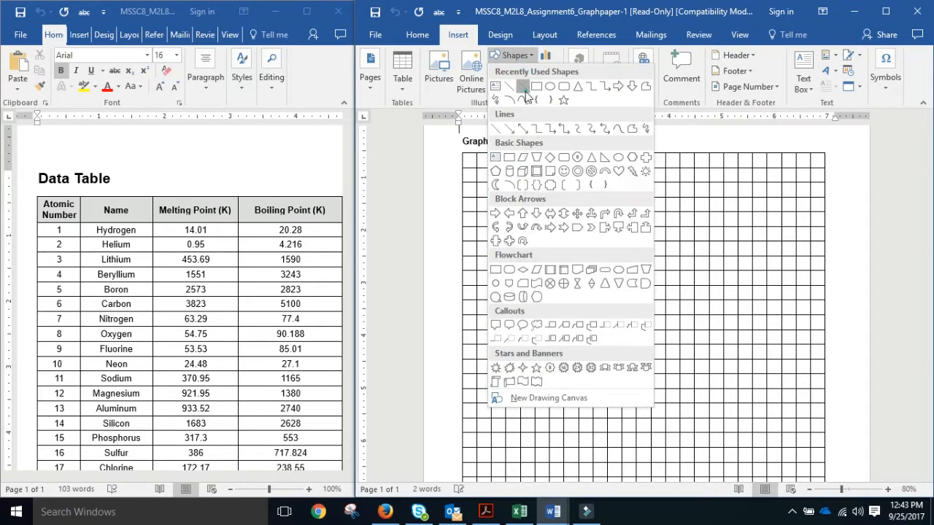
pyautogui.click(526, 91)
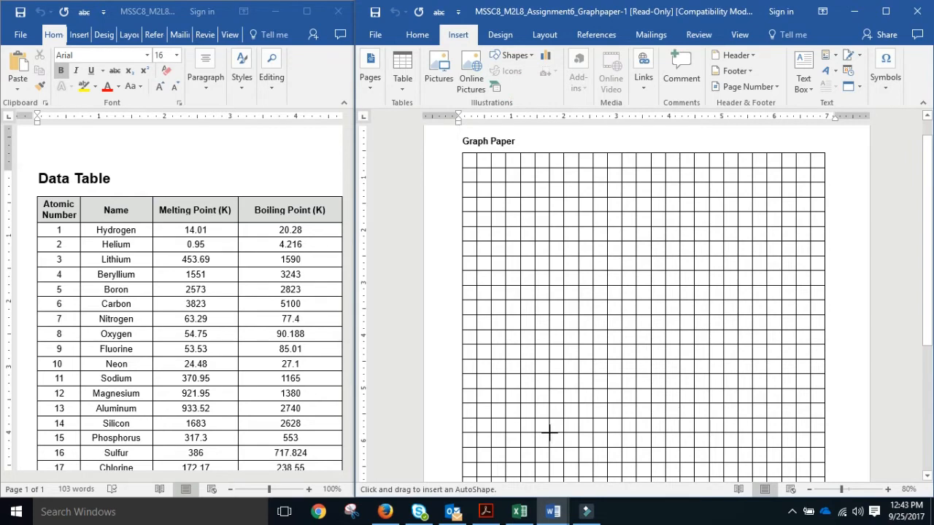
pyautogui.moveTo(549, 432); pyautogui.dragTo(548, 152)
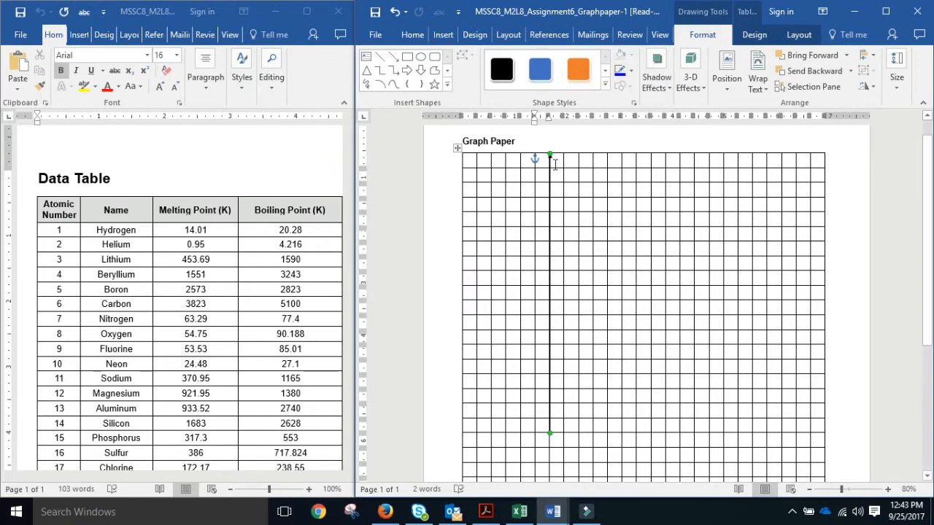
pyautogui.click(631, 71)
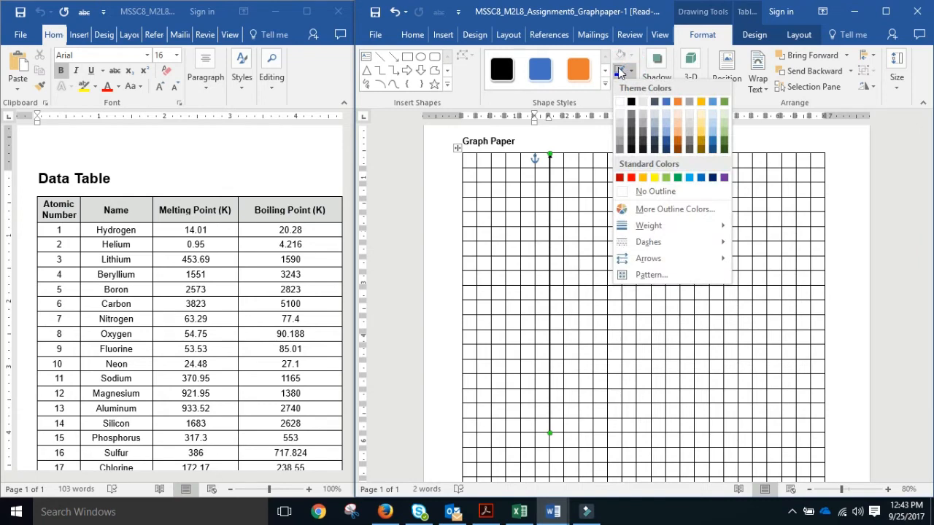
pyautogui.moveTo(706, 231)
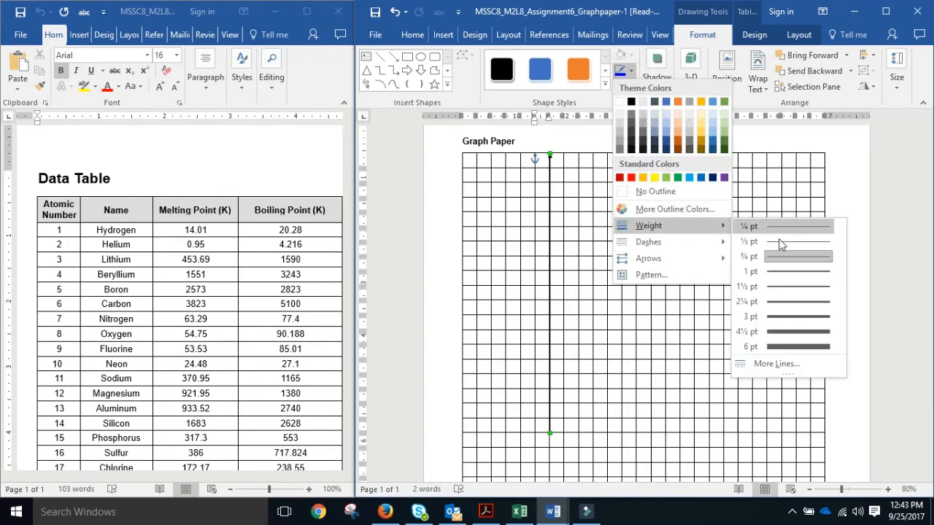
pyautogui.click(800, 347)
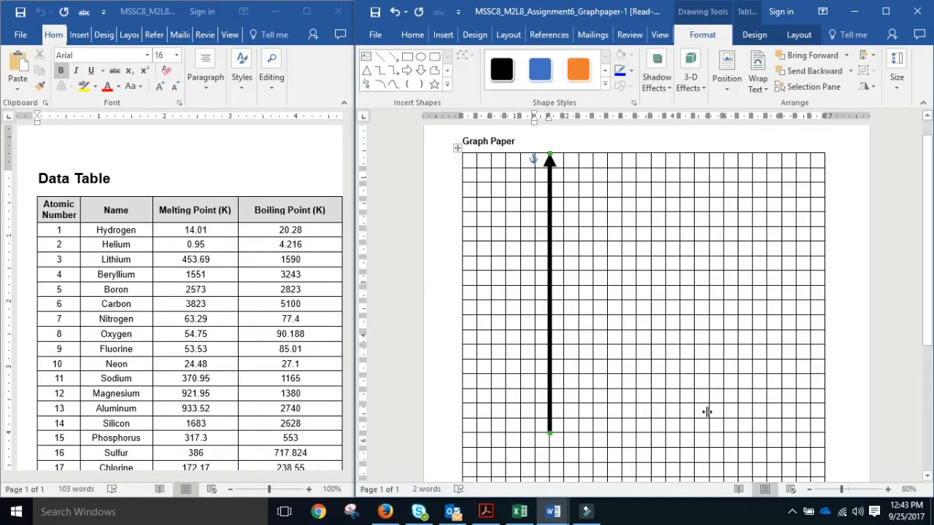
pyautogui.rightClick(550, 388)
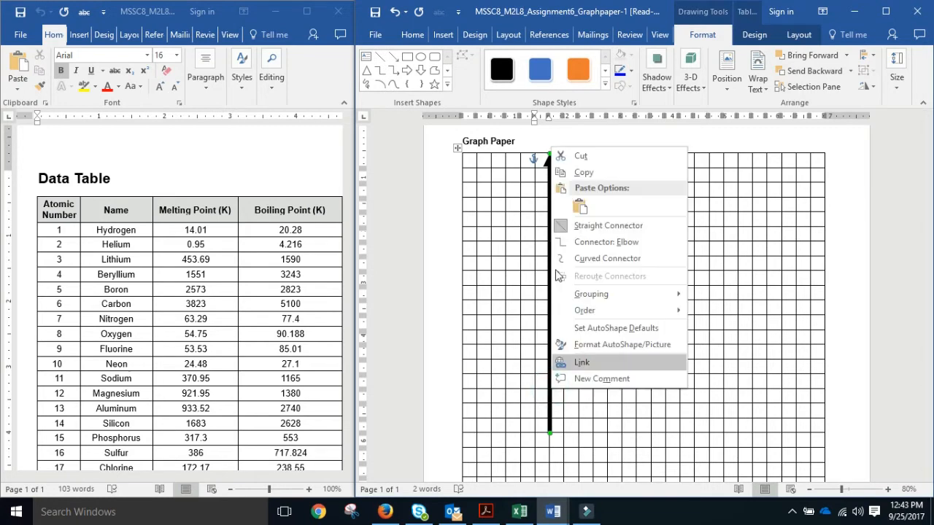
# Paste a copy of the arrow and swing it rightward from the y-axis base as the x-axis.
pyautogui.click(598, 174)
pyautogui.click(418, 295)
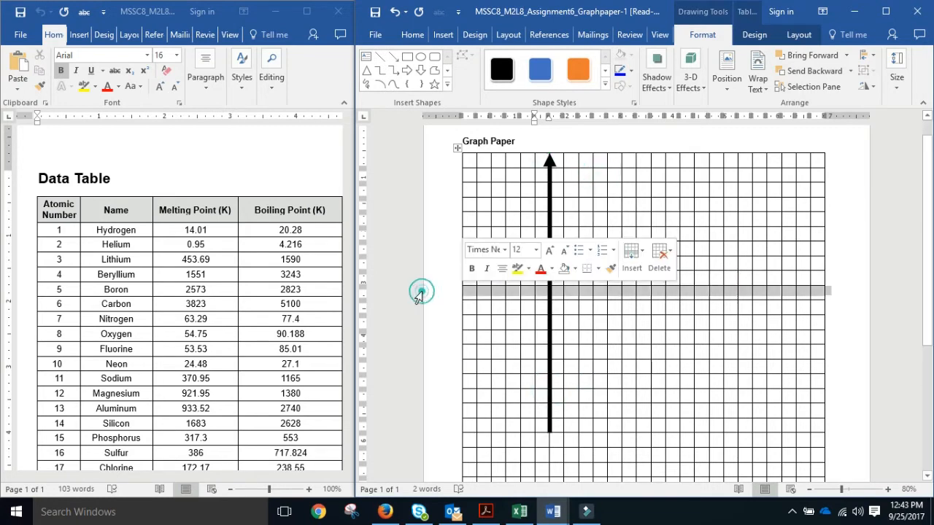
pyautogui.rightClick(419, 292)
pyautogui.click(450, 129)
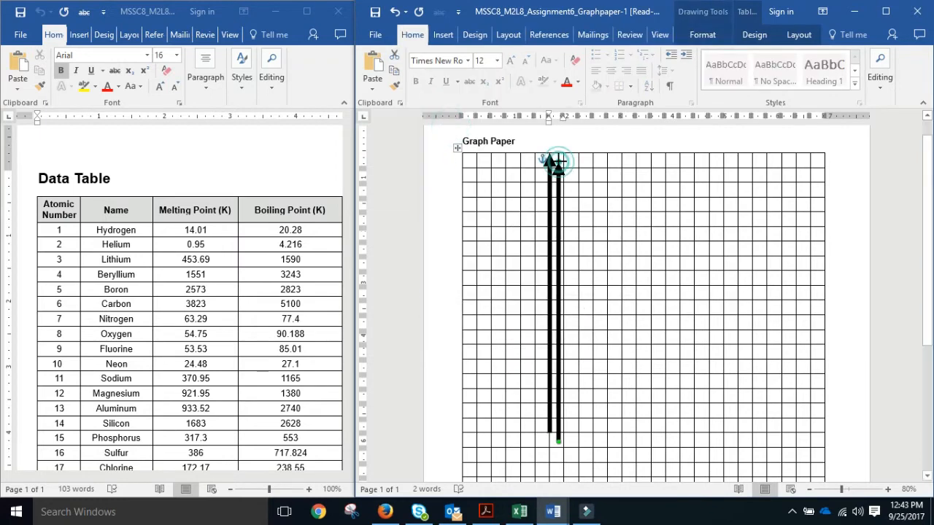
pyautogui.moveTo(559, 162); pyautogui.dragTo(836, 441)
pyautogui.moveTo(738, 447)
pyautogui.mouseDown()
pyautogui.moveTo(719, 442)
pyautogui.moveTo(730, 435)
pyautogui.mouseUp()
pyautogui.click(880, 431)
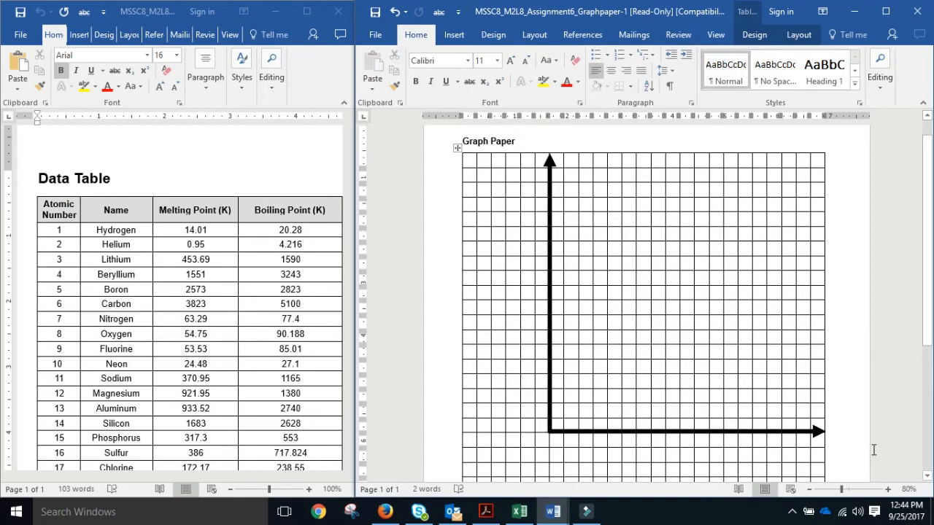
pyautogui.click(386, 512)
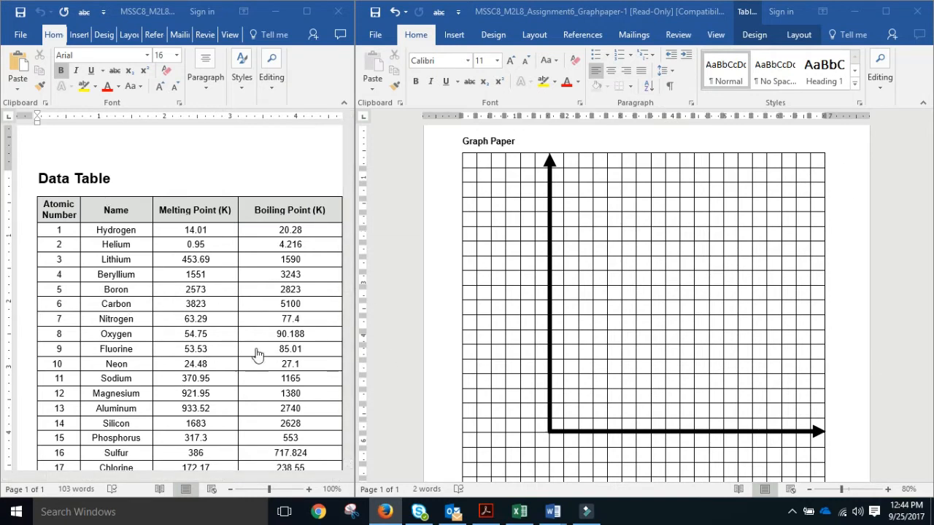
pyautogui.click(198, 397)
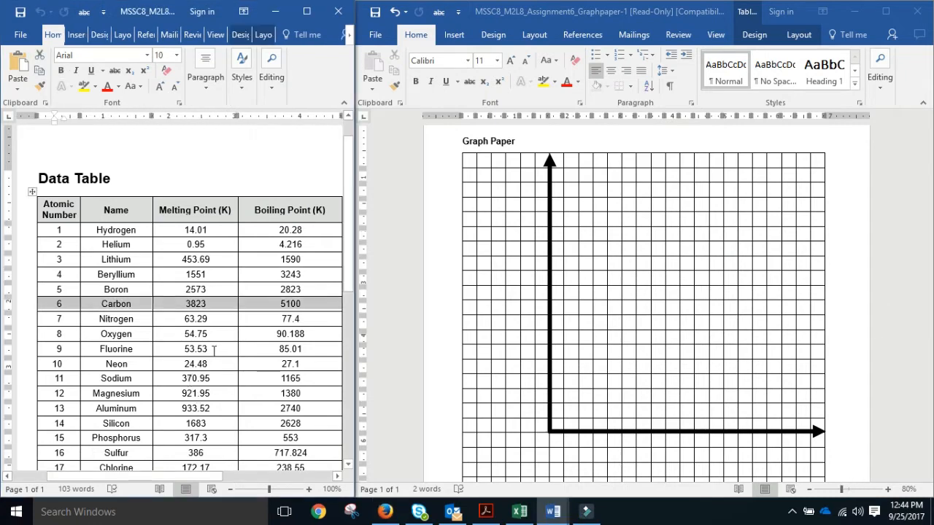
pyautogui.click(721, 411)
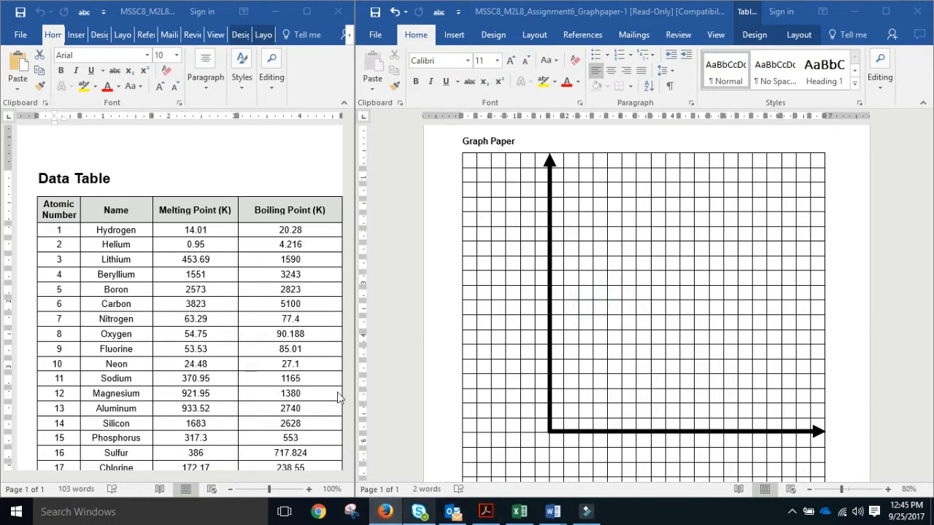
# Insert a Simple Text Box near the top of the grid and set it to In Front of Text.
pyautogui.click(457, 35)
pyautogui.click(458, 35)
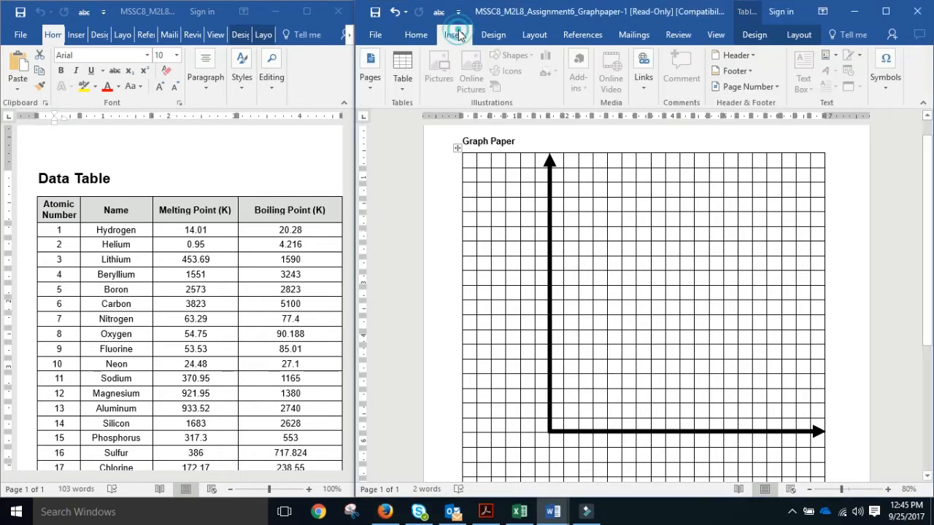
pyautogui.click(390, 237)
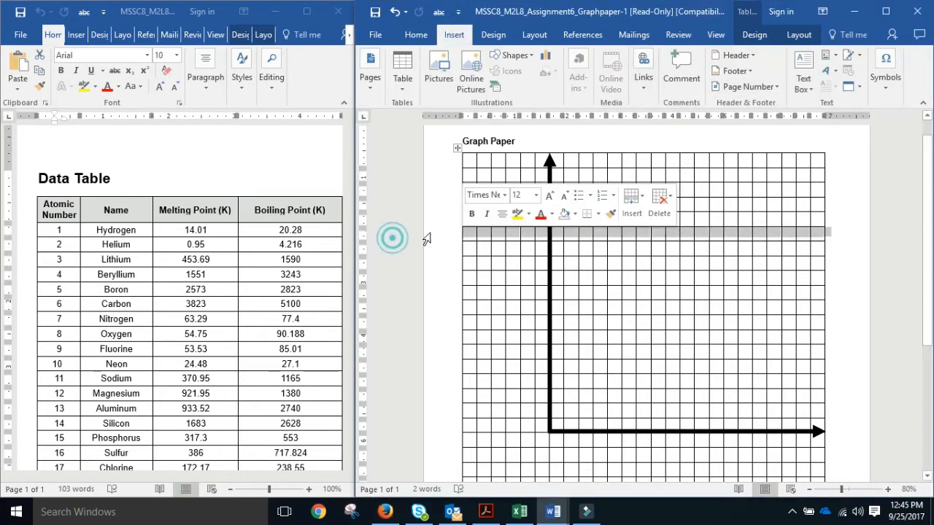
pyautogui.click(450, 202)
pyautogui.click(777, 141)
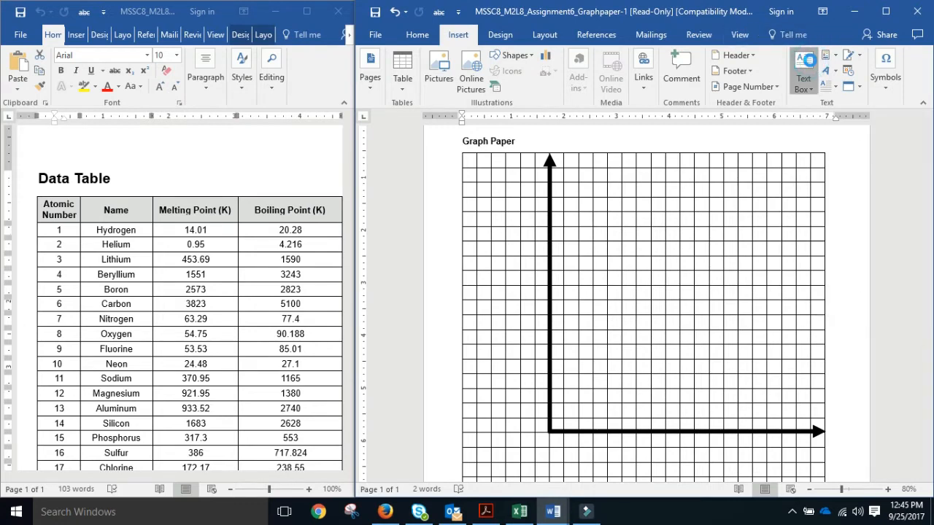
pyautogui.click(812, 65)
pyautogui.click(685, 167)
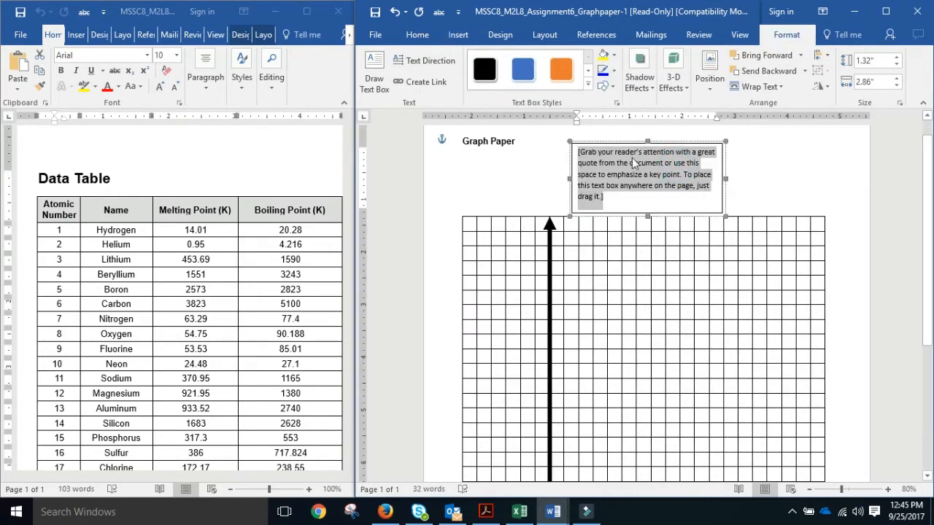
pyautogui.scroll(-2, 668, 414)
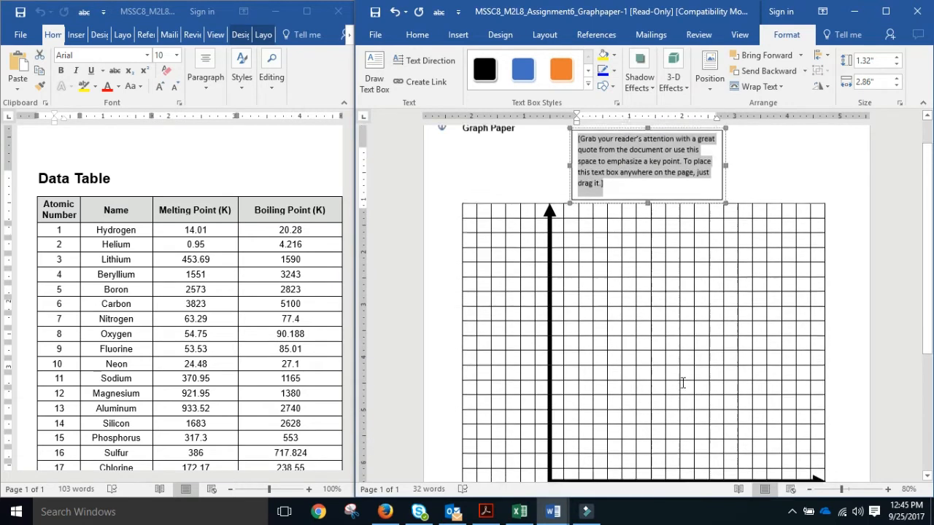
pyautogui.scroll(3, 678, 387)
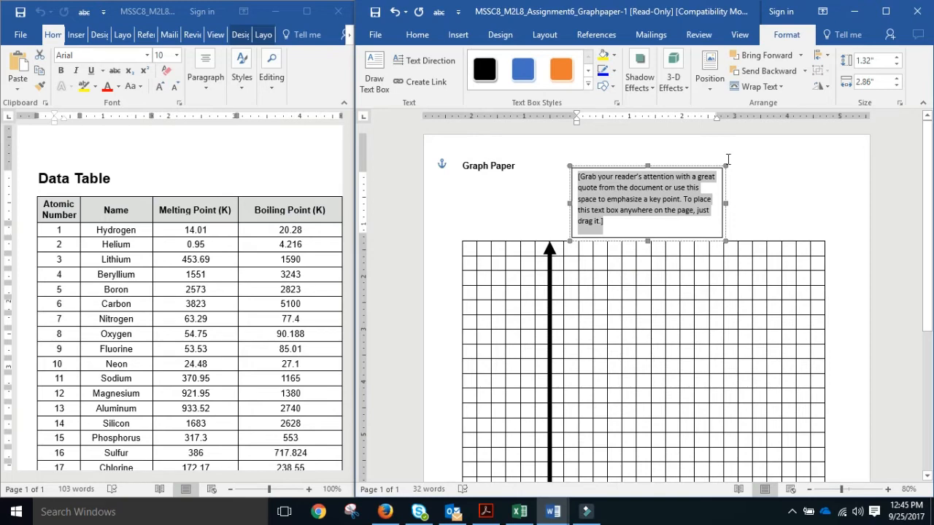
pyautogui.click(780, 87)
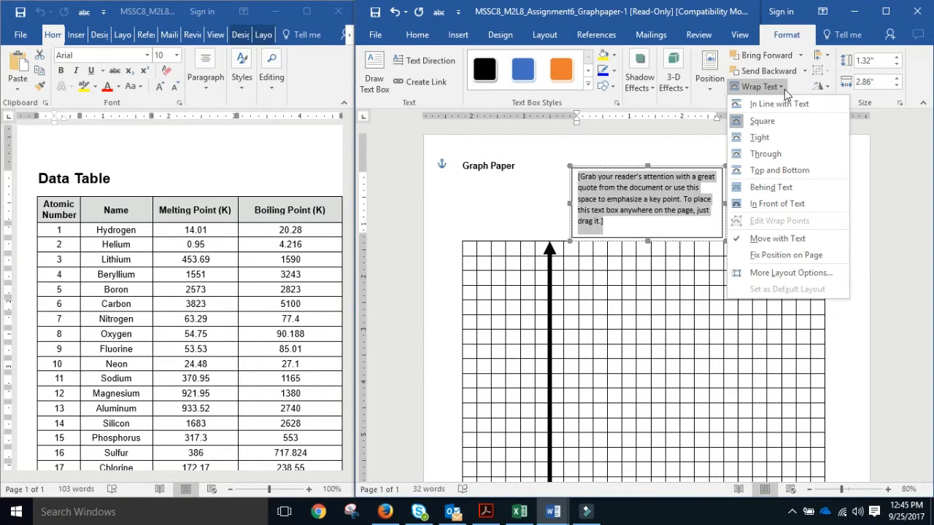
pyautogui.click(785, 208)
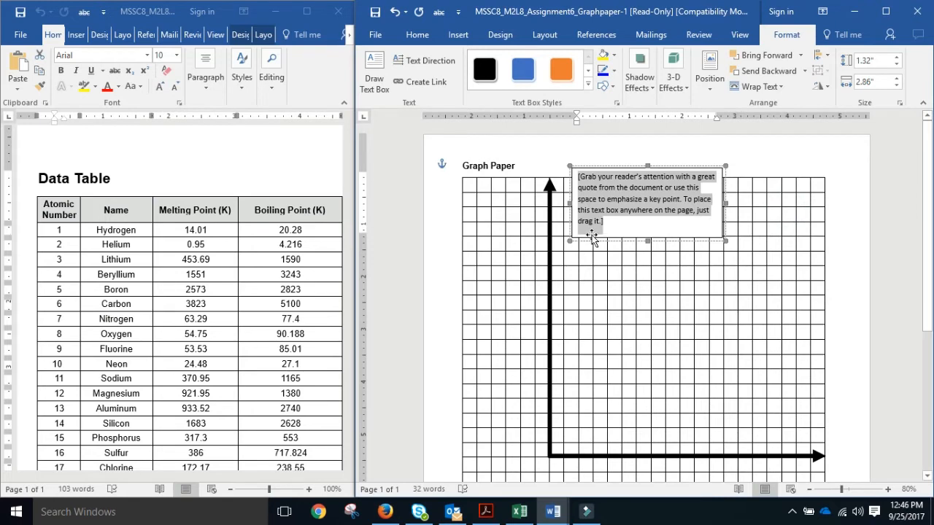
# Type 'Temperature (K)' into the text box, narrow it, and move it beside the y-axis.
pyautogui.press('Delete')
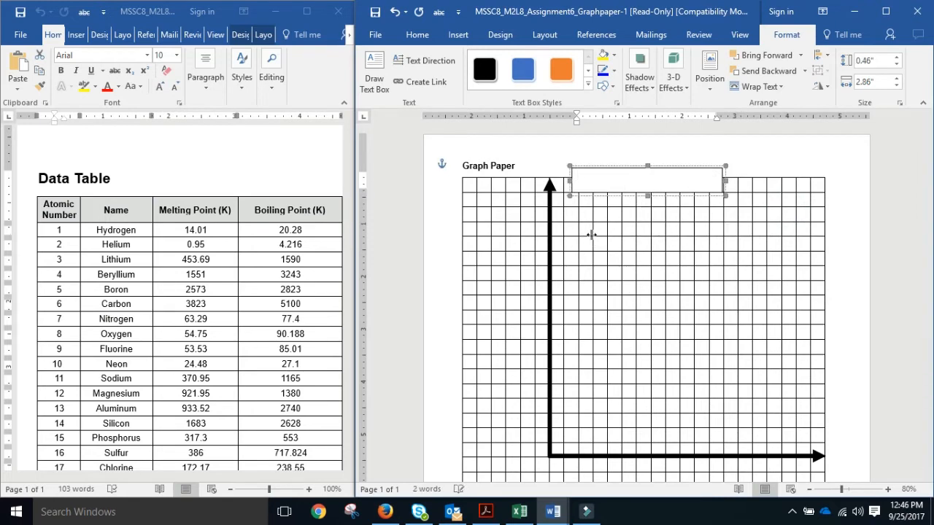
pyautogui.write('Temperature (K)')
pyautogui.moveTo(725, 181); pyautogui.dragTo(648, 181)
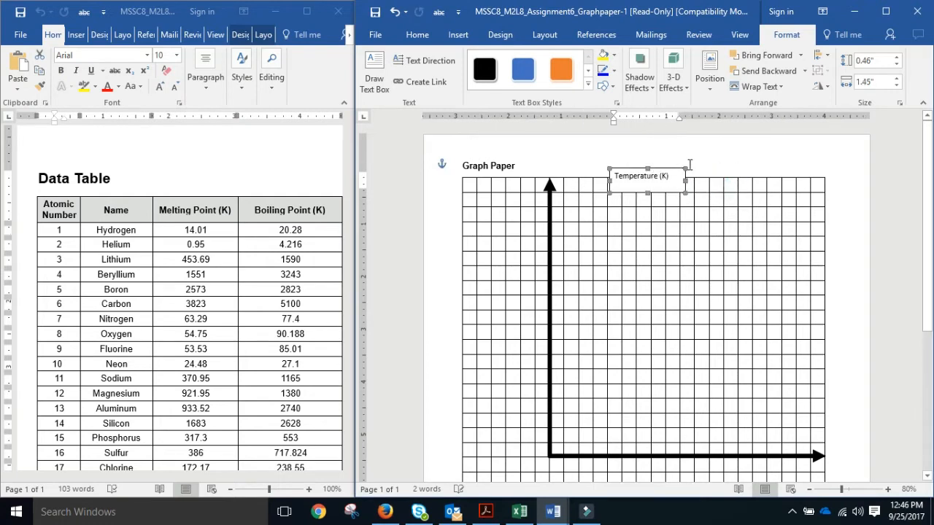
pyautogui.moveTo(655, 168); pyautogui.dragTo(508, 350)
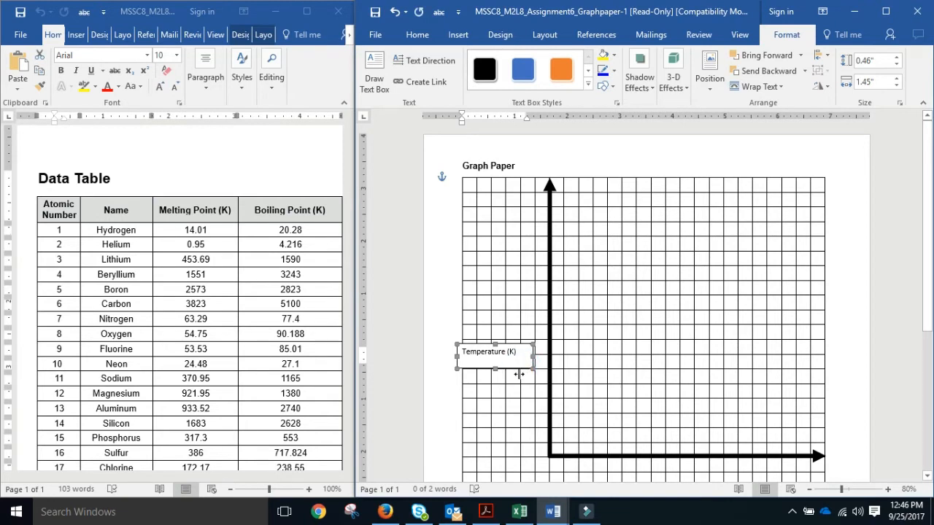
pyautogui.moveTo(519, 374); pyautogui.dragTo(512, 358)
pyautogui.click(480, 309)
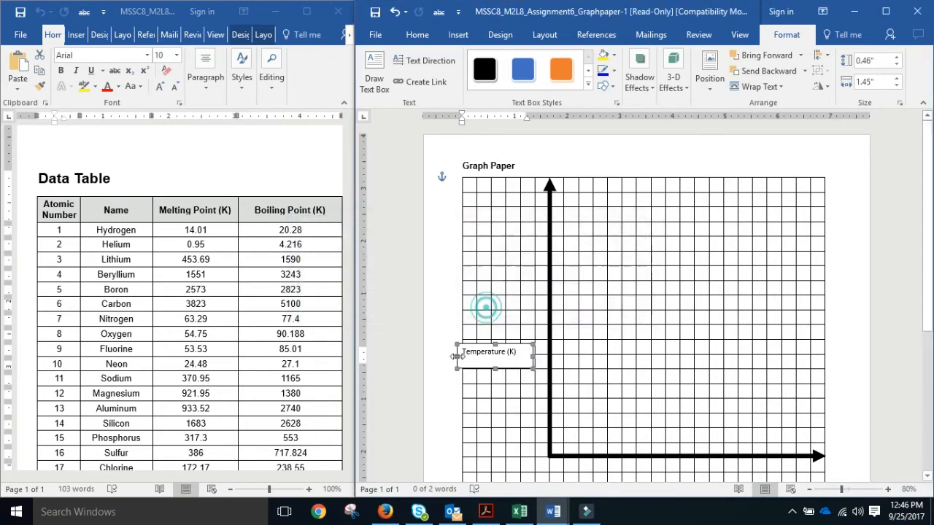
pyautogui.click(559, 150)
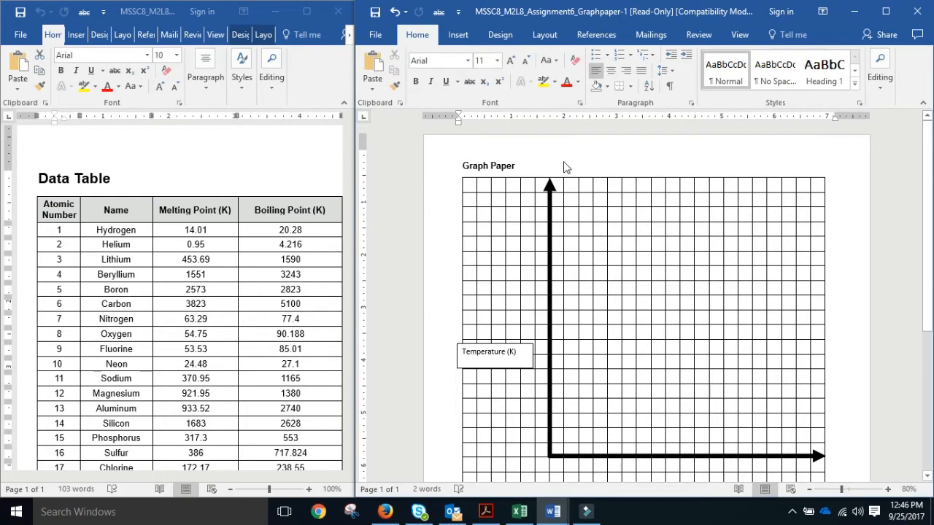
# Paste a copy of the label below the x-axis and retype it as 'Atomic Number'.
pyautogui.hotkey('ctrl', 'v')
pyautogui.moveTo(534, 378); pyautogui.dragTo(696, 439)
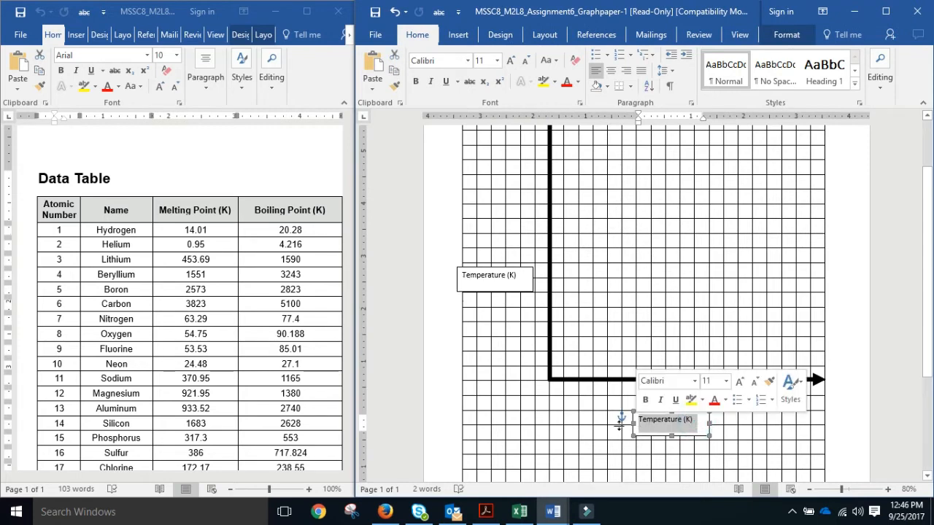
pyautogui.press('BackSpace')
pyautogui.write('Atomic Number')
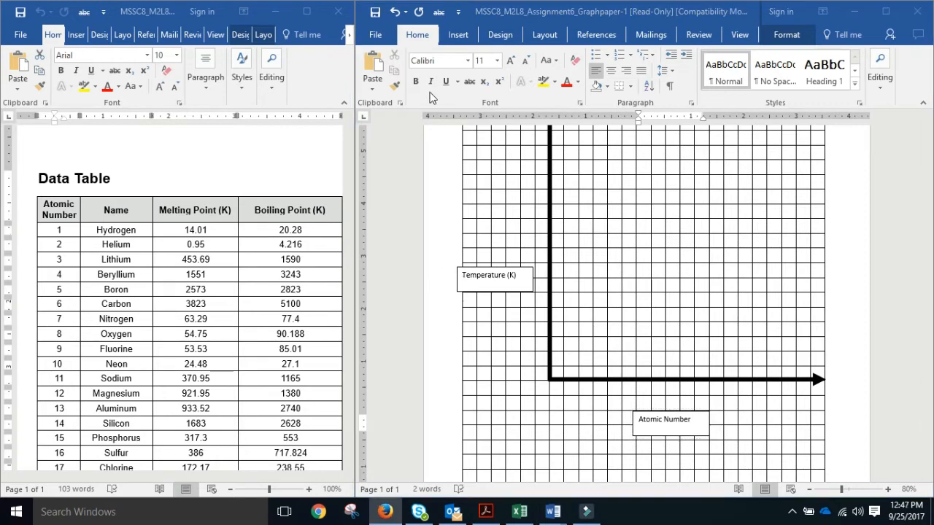
pyautogui.click(458, 37)
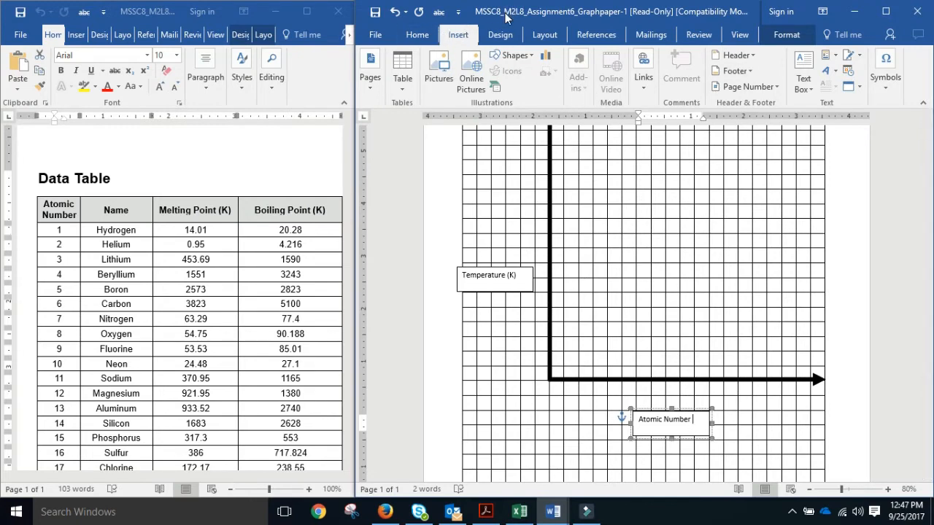
pyautogui.click(511, 56)
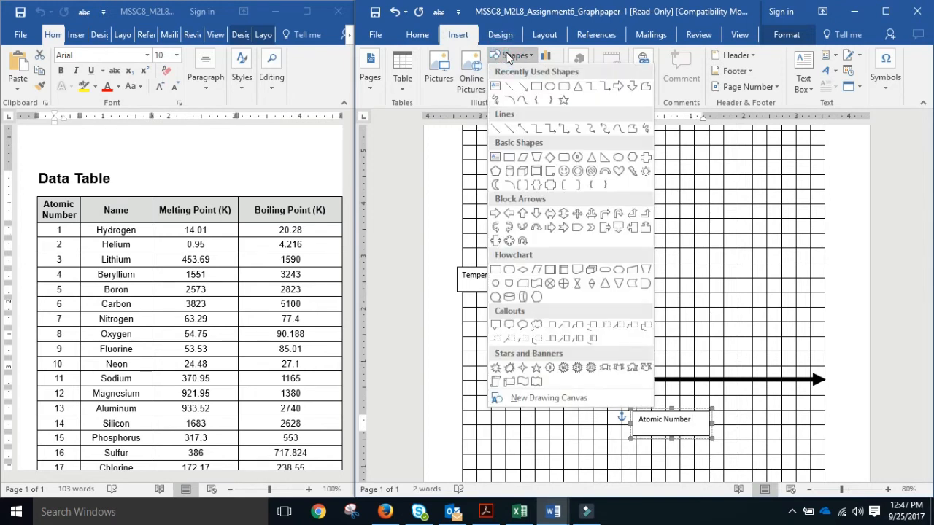
# Draw a small rectangle under the axes' corner and add the text '1' inside it.
pyautogui.click(536, 87)
pyautogui.moveTo(561, 389); pyautogui.dragTo(572, 397)
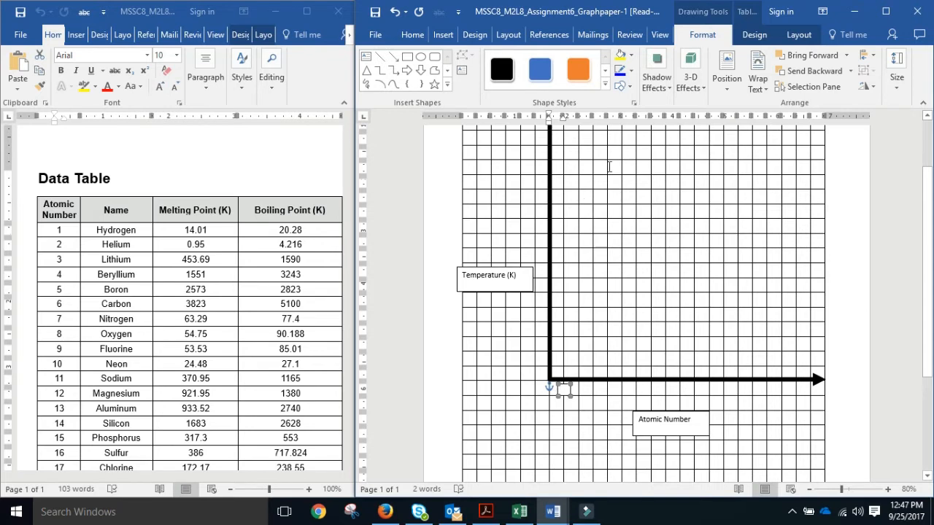
pyautogui.rightClick(565, 394)
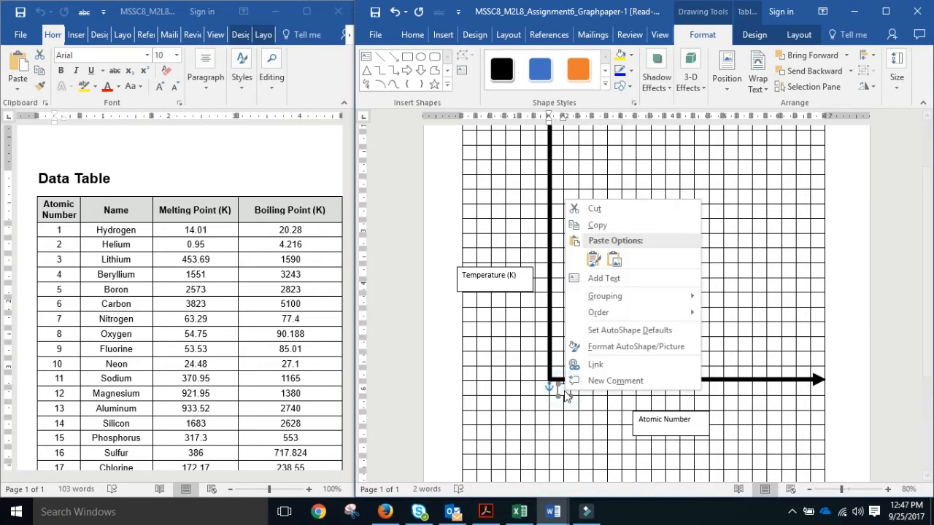
pyautogui.click(604, 279)
pyautogui.write('1')
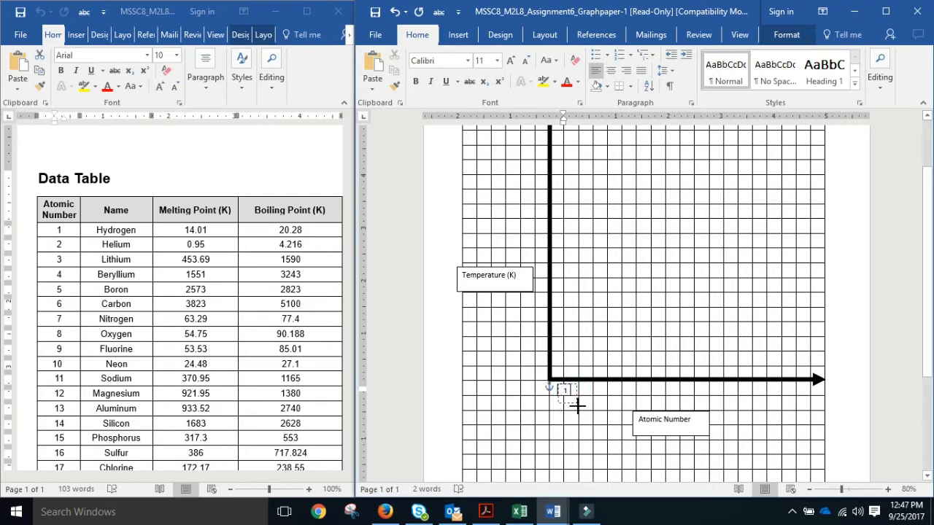
pyautogui.click(575, 406)
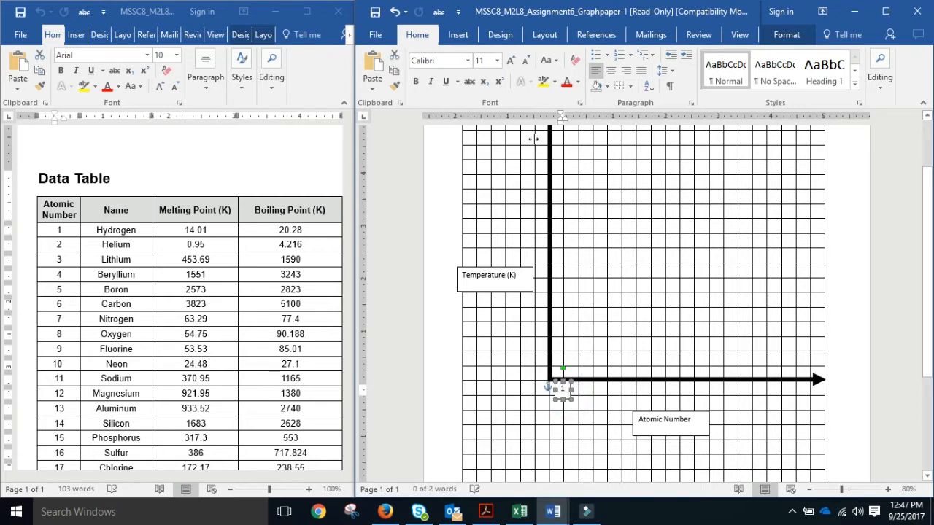
# Resize the '1' to font size 9 and shorten the box to fit it.
pyautogui.click(527, 61)
pyautogui.click(526, 61)
pyautogui.click(526, 60)
pyautogui.click(527, 61)
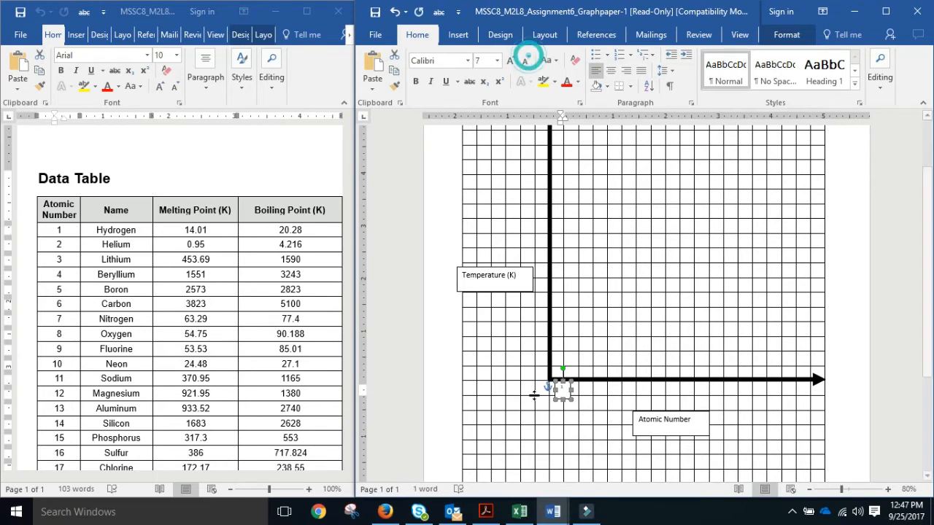
pyautogui.click(511, 60)
pyautogui.click(511, 61)
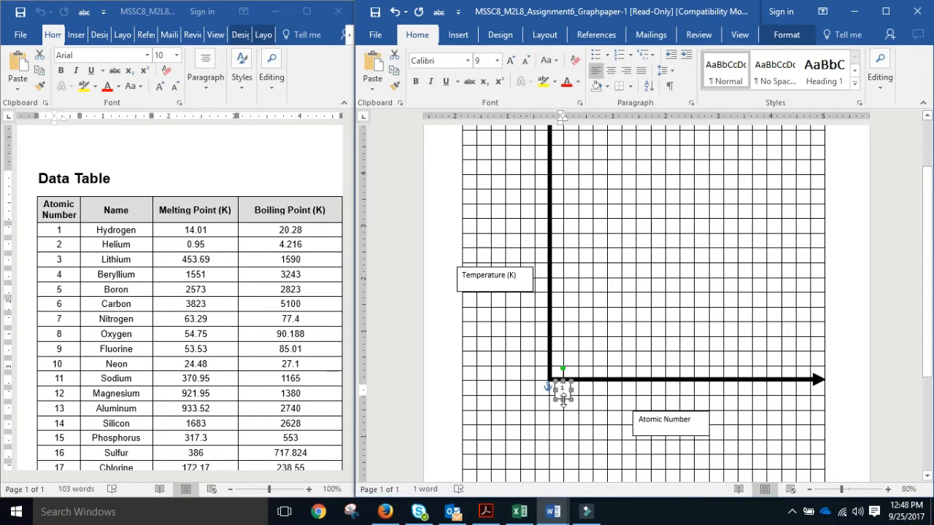
pyautogui.moveTo(571, 400); pyautogui.dragTo(569, 394)
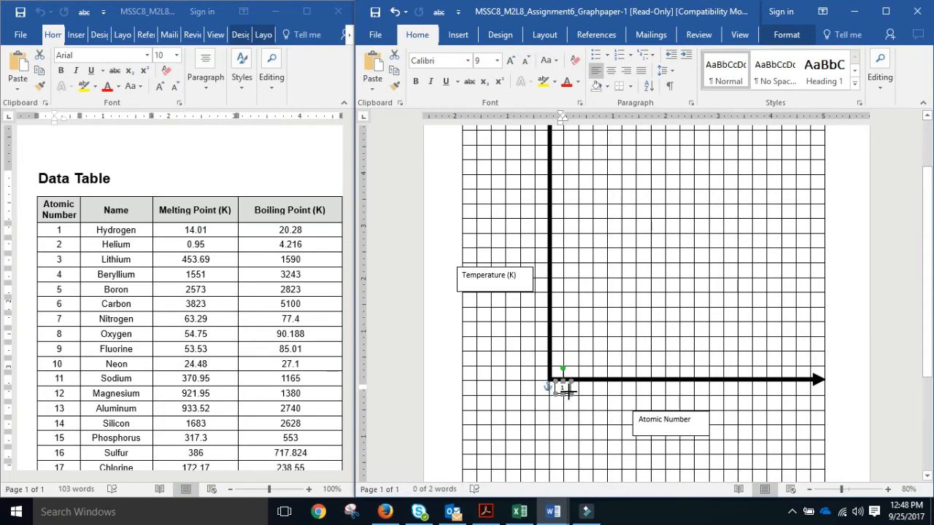
pyautogui.click(567, 387)
pyautogui.click(569, 387)
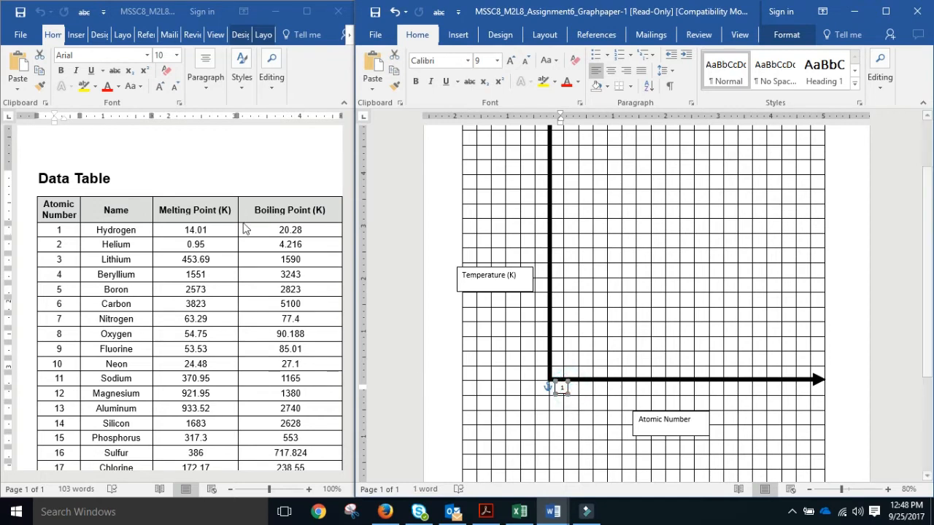
# Check Hydrogen's atomic number and melting point in the data table against the box.
pyautogui.click(58, 230)
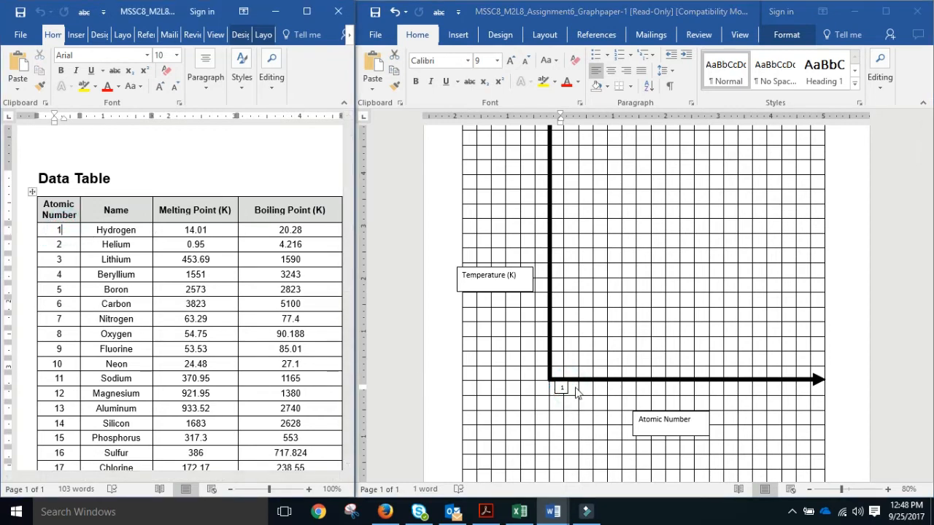
pyautogui.click(157, 234)
pyautogui.click(146, 229)
pyautogui.click(183, 230)
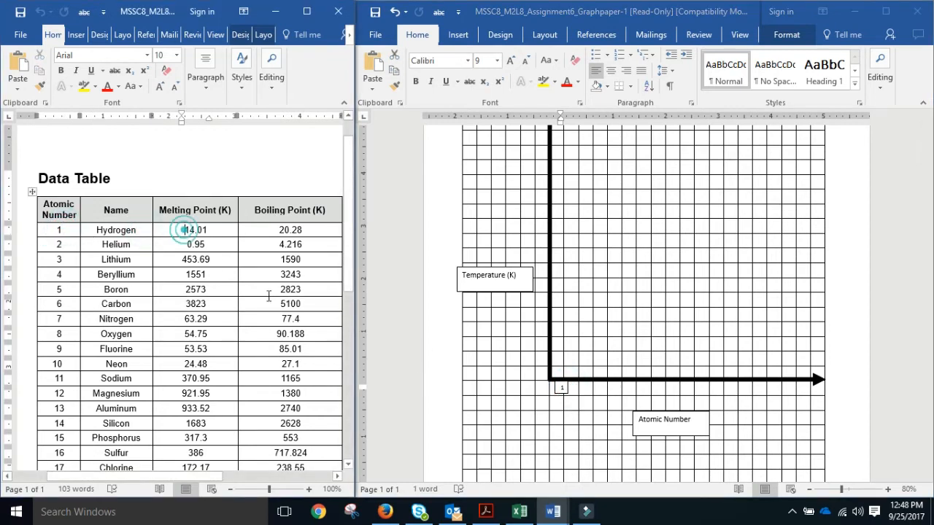
pyautogui.click(566, 388)
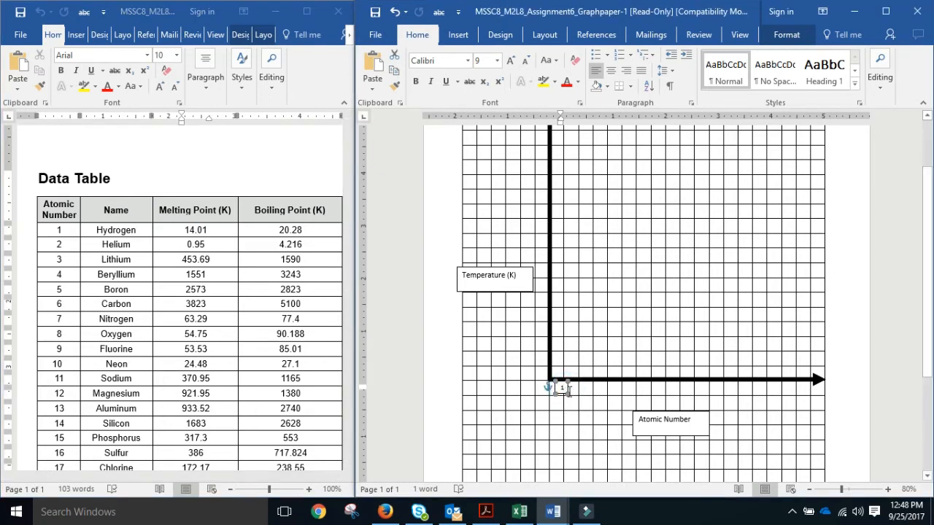
pyautogui.click(567, 391)
pyautogui.click(450, 372)
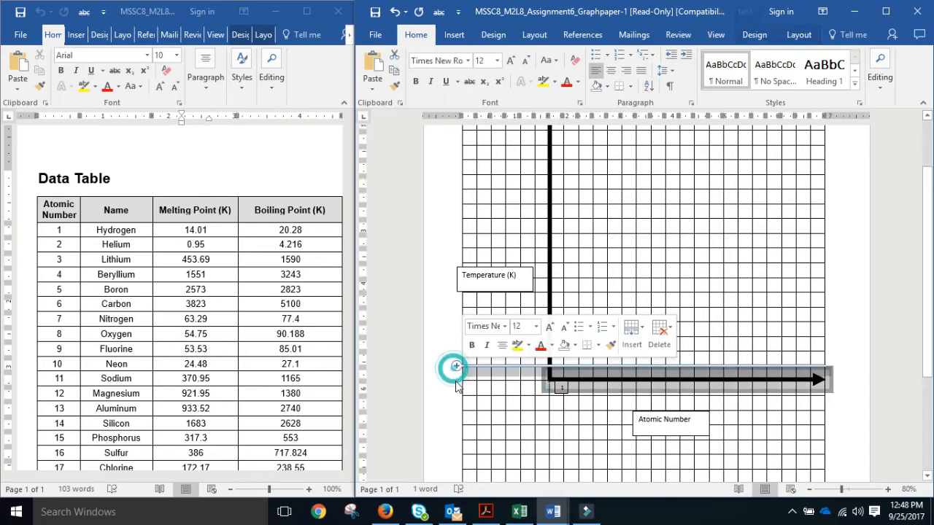
pyautogui.click(859, 407)
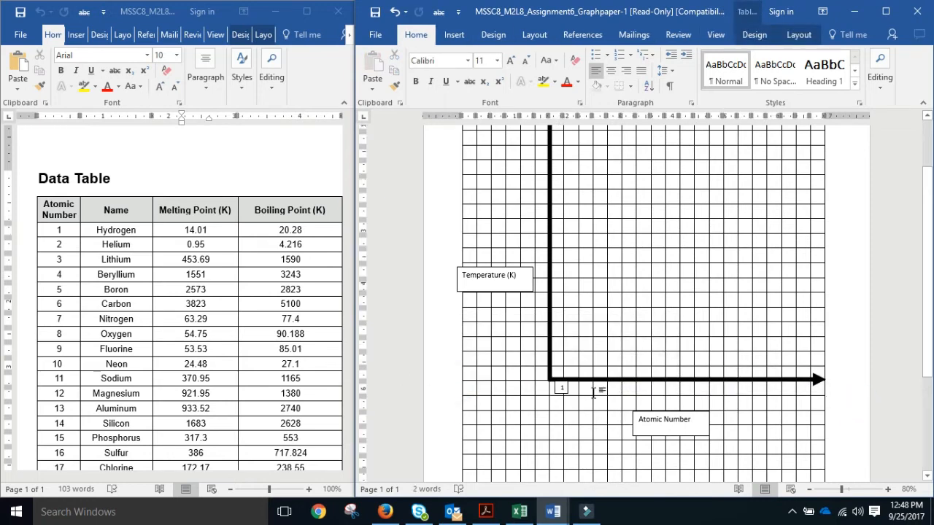
pyautogui.scroll(3, 779, 387)
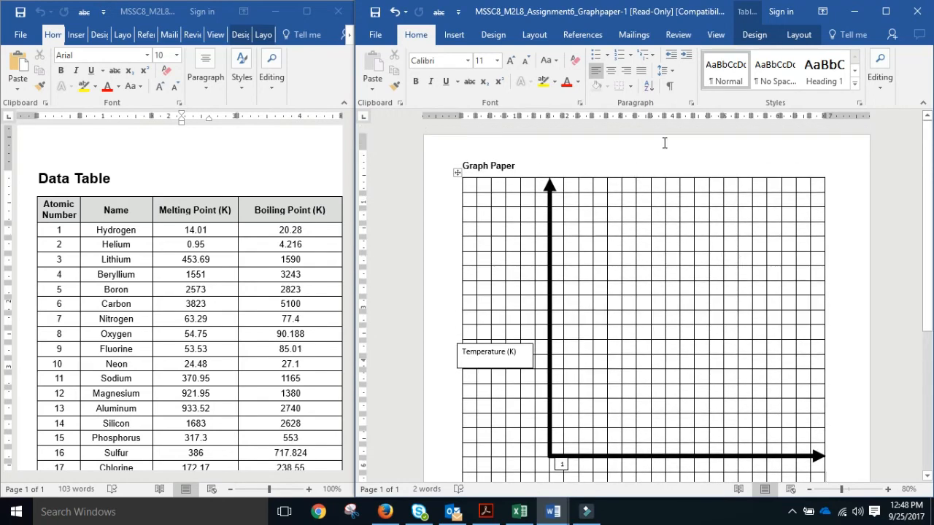
pyautogui.click(606, 160)
# Place a copied box just left of the origin and widen it to fit 100.
pyautogui.hotkey('ctrl', 'v')
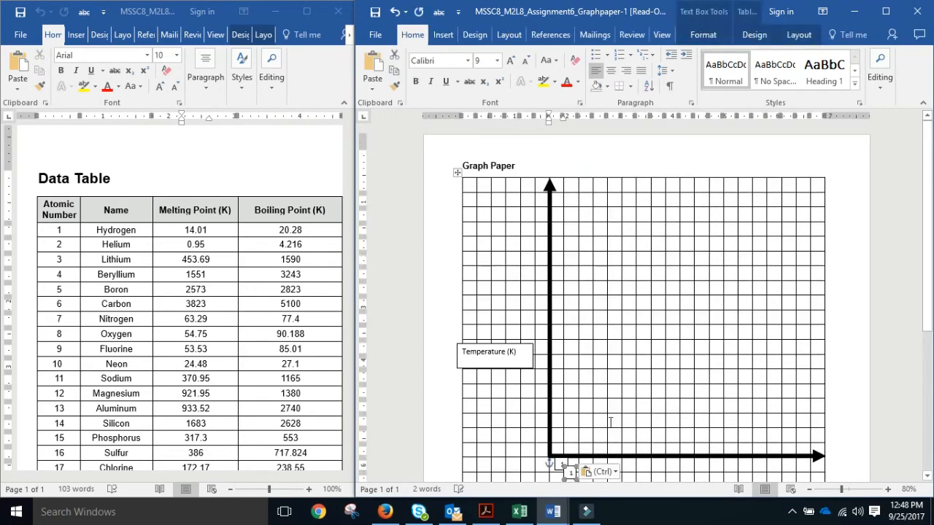
pyautogui.scroll(-2, 559, 407)
pyautogui.moveTo(572, 399); pyautogui.dragTo(539, 383)
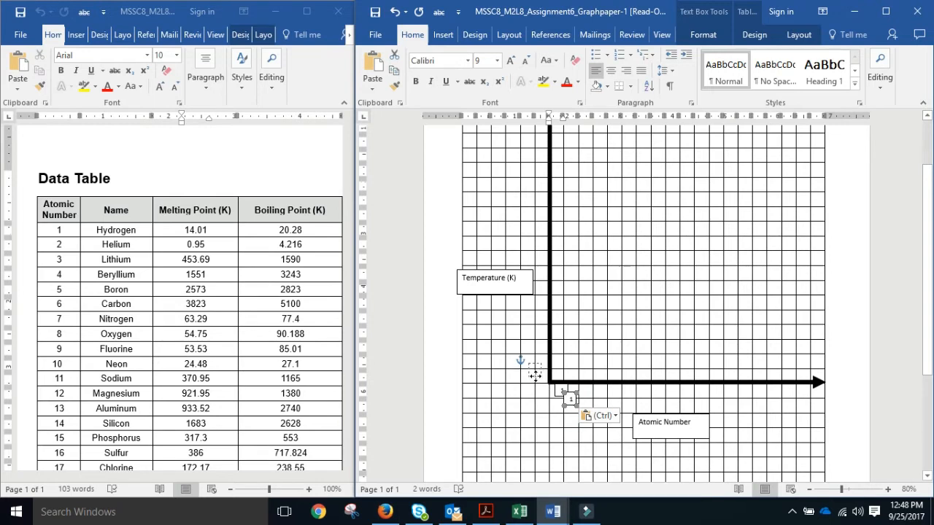
pyautogui.moveTo(540, 372); pyautogui.dragTo(538, 369)
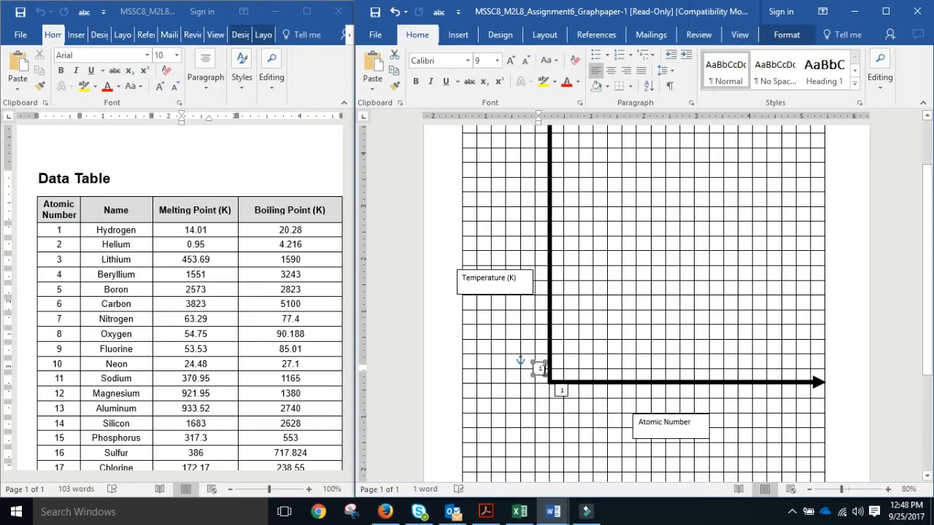
pyautogui.hotkey('ctrl', 'v')
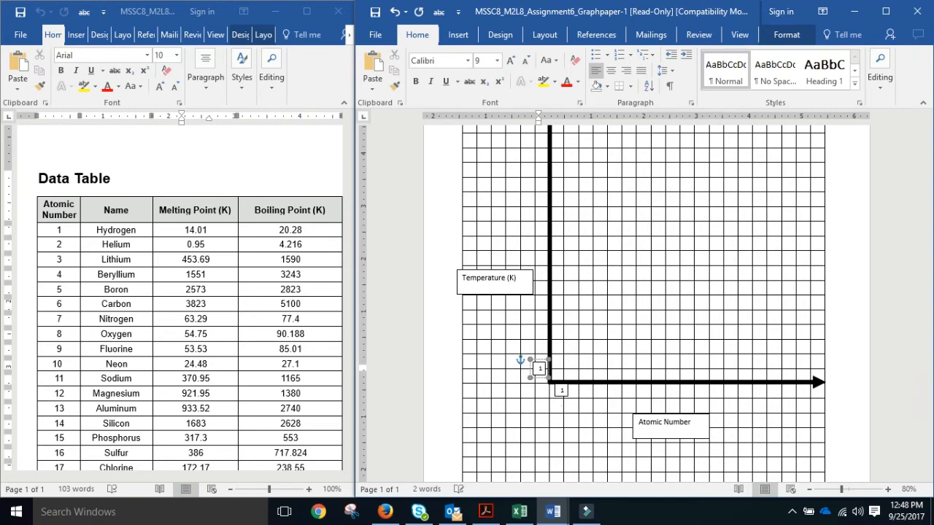
pyautogui.moveTo(526, 377); pyautogui.dragTo(517, 377)
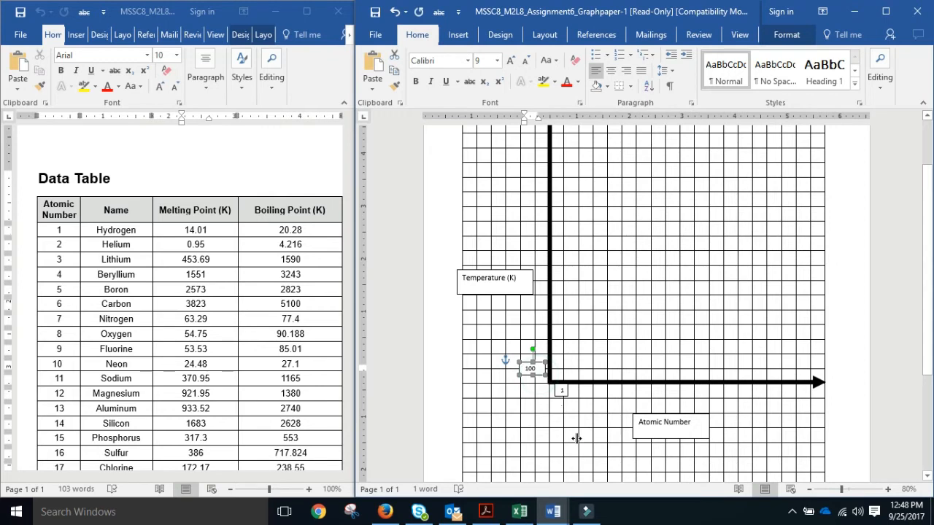
pyautogui.hotkey('ctrl', 'v')
pyautogui.click(472, 305)
pyautogui.click(552, 381)
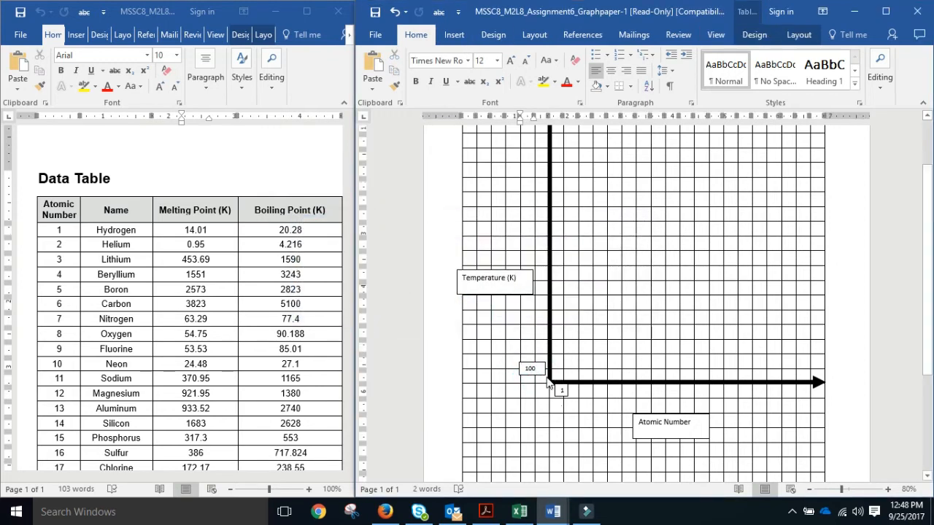
# Paste a copy above the 100 box and change its number to 200.
pyautogui.hotkey('ctrl', 'v')
pyautogui.moveTo(552, 387); pyautogui.dragTo(540, 357)
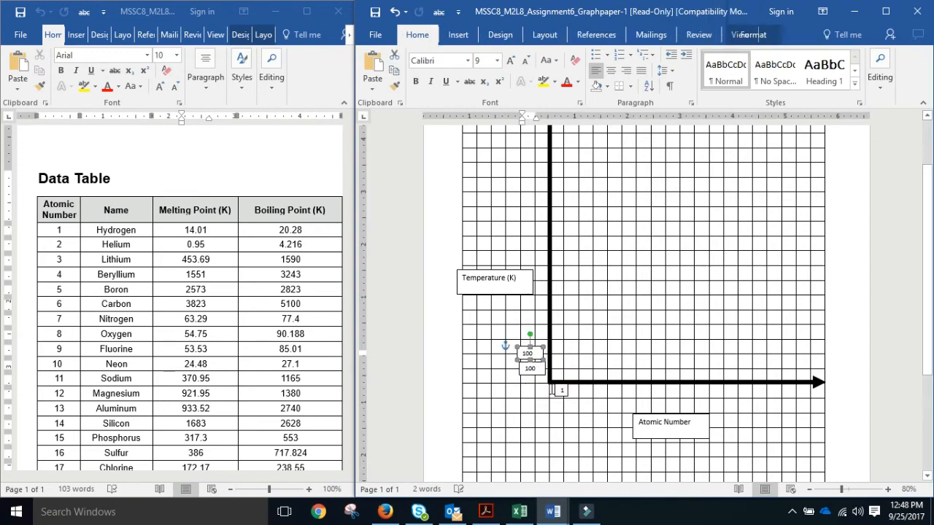
pyautogui.click(526, 354)
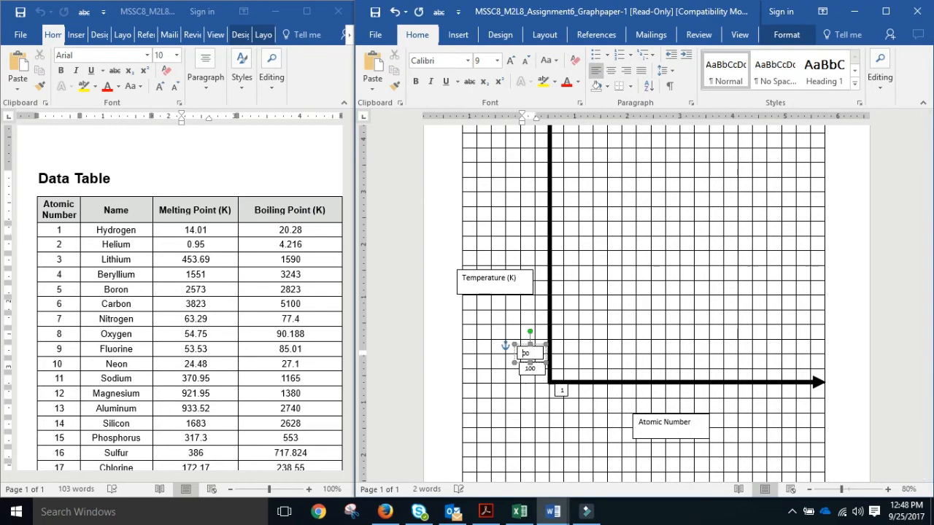
pyautogui.write('2')
pyautogui.click(446, 360)
# Paste another copy above the 200 box and change its number to 300.
pyautogui.hotkey('ctrl', 'v')
pyautogui.moveTo(551, 372); pyautogui.dragTo(540, 333)
pyautogui.click(536, 338)
pyautogui.click(528, 339)
pyautogui.press('BackSpace')
pyautogui.write('3')
pyautogui.click(543, 321)
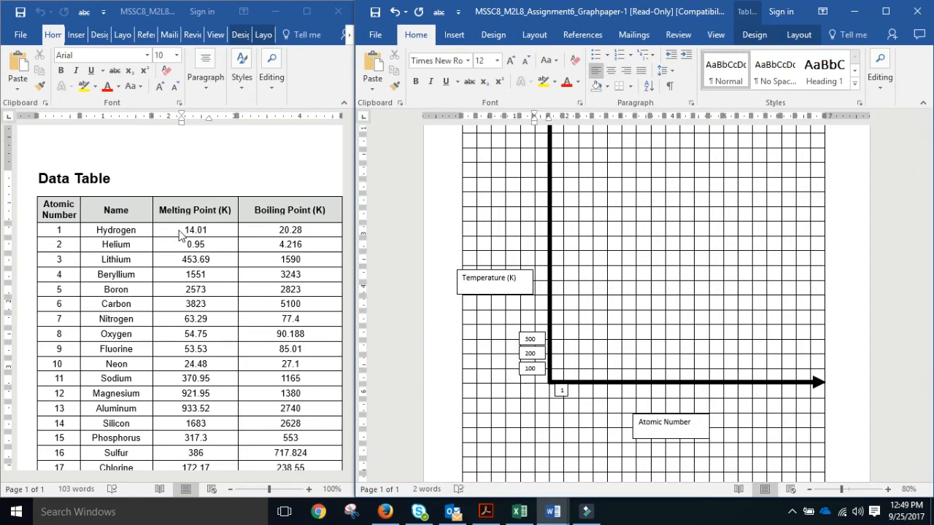
pyautogui.click(272, 231)
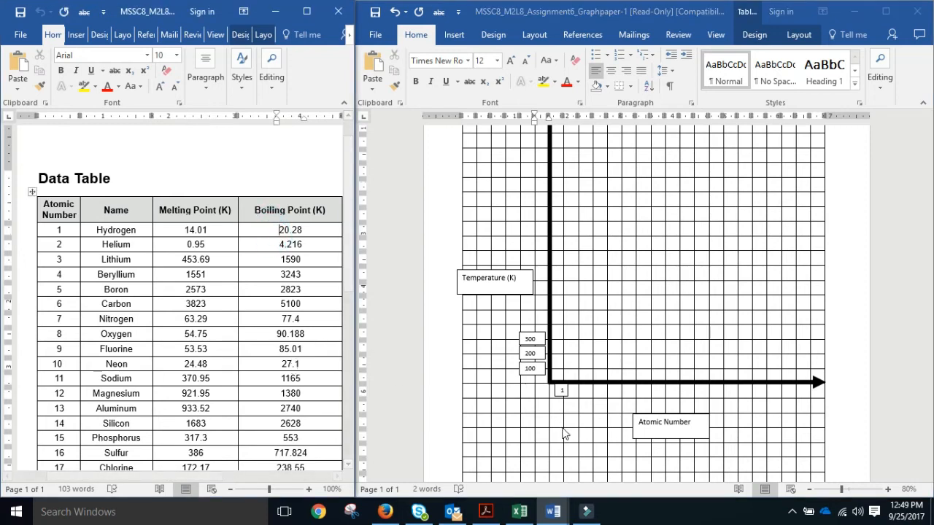
# Shift the '1' tick box slightly to the right.
pyautogui.click(859, 496)
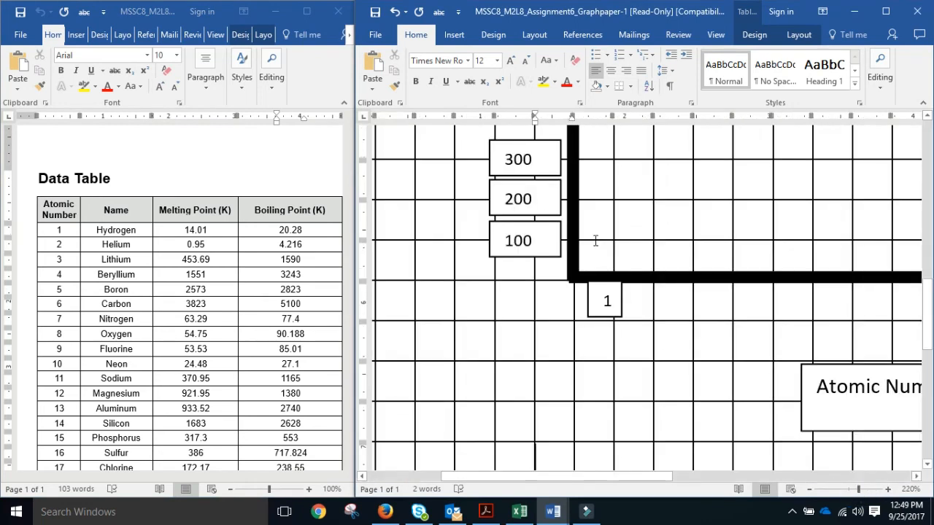
pyautogui.click(622, 292)
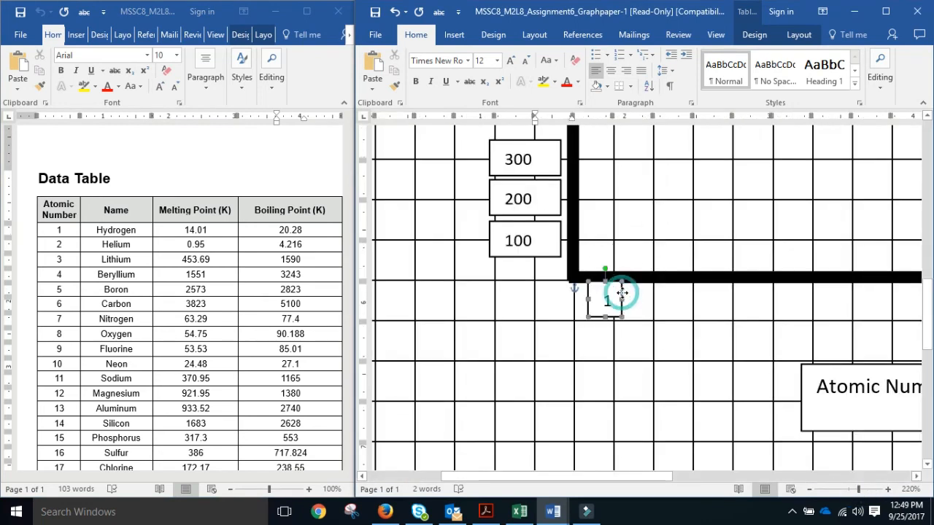
pyautogui.moveTo(626, 293); pyautogui.dragTo(630, 292)
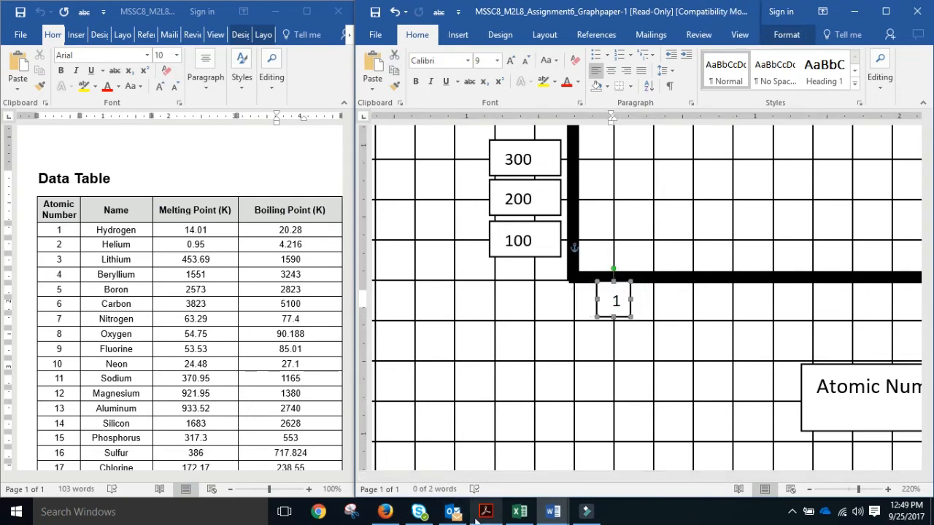
# Draw a small oval on the x-axis just above the '1' box.
pyautogui.click(459, 34)
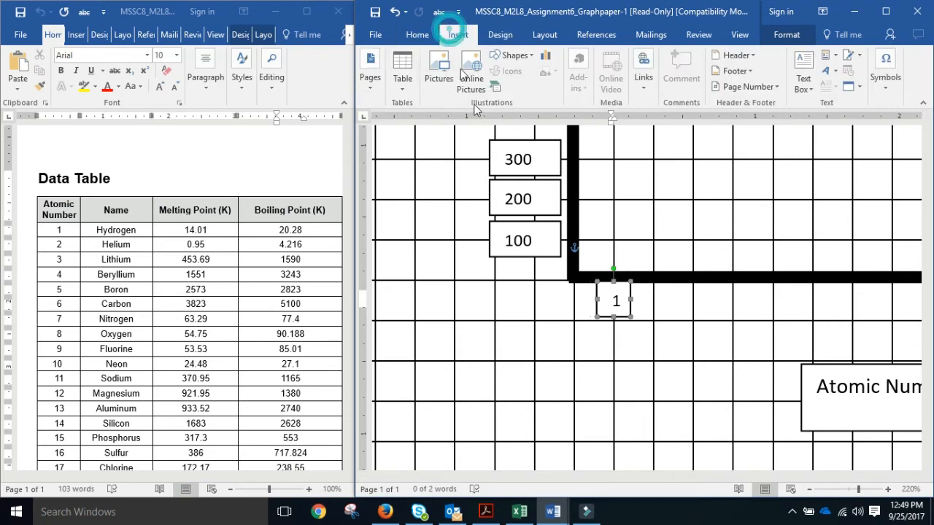
pyautogui.click(511, 55)
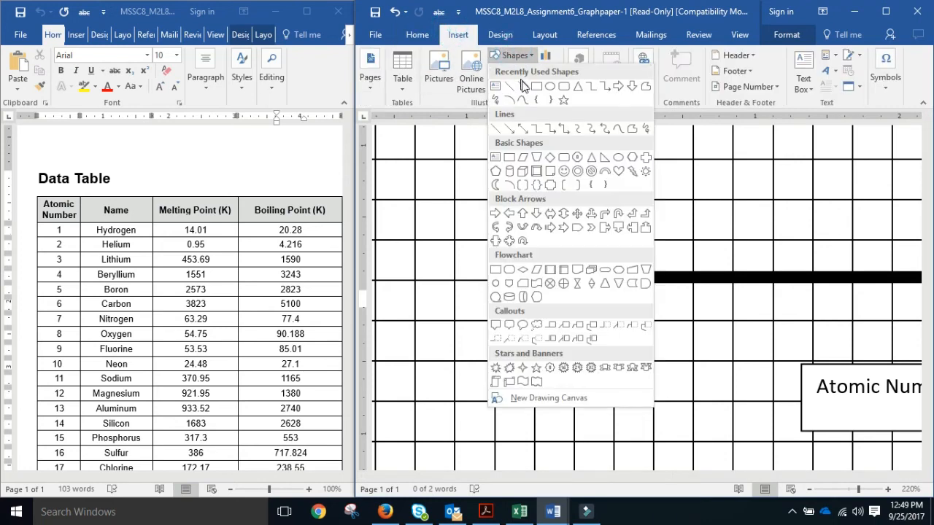
pyautogui.click(548, 86)
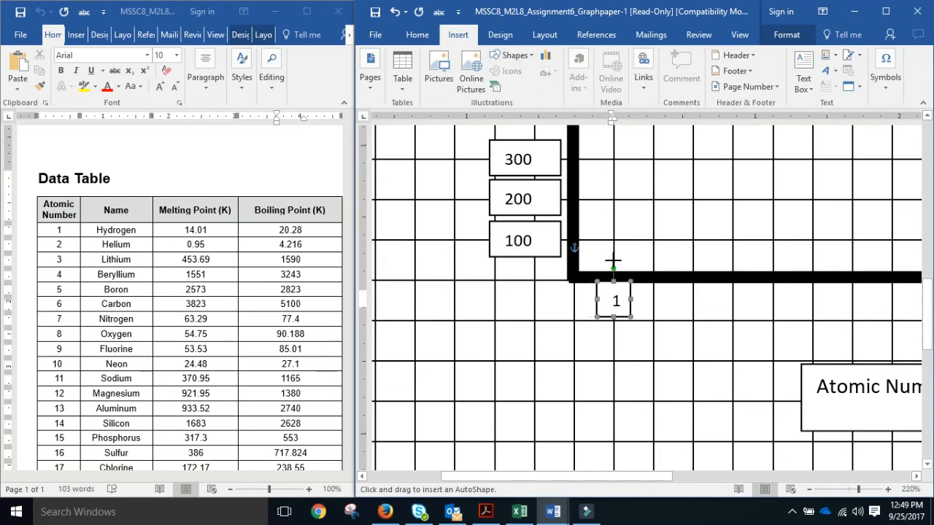
pyautogui.moveTo(613, 260); pyautogui.dragTo(626, 274)
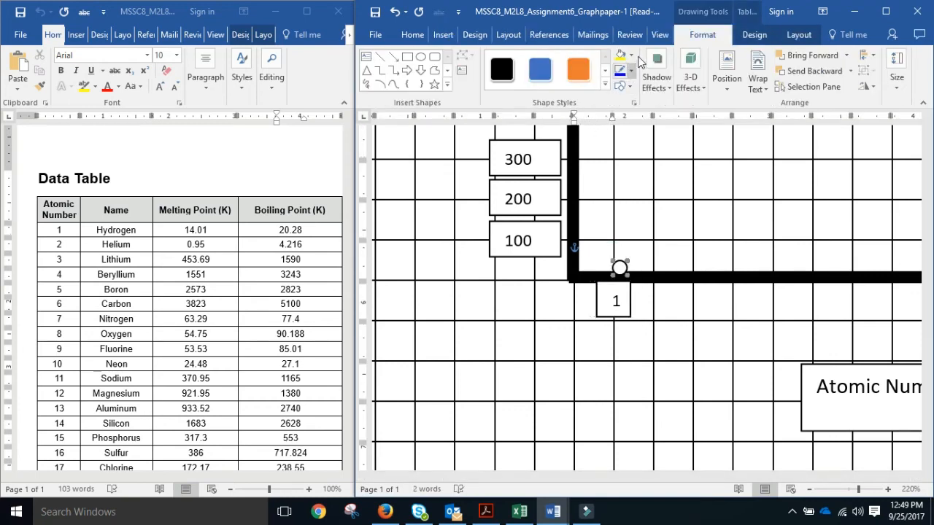
pyautogui.click(631, 55)
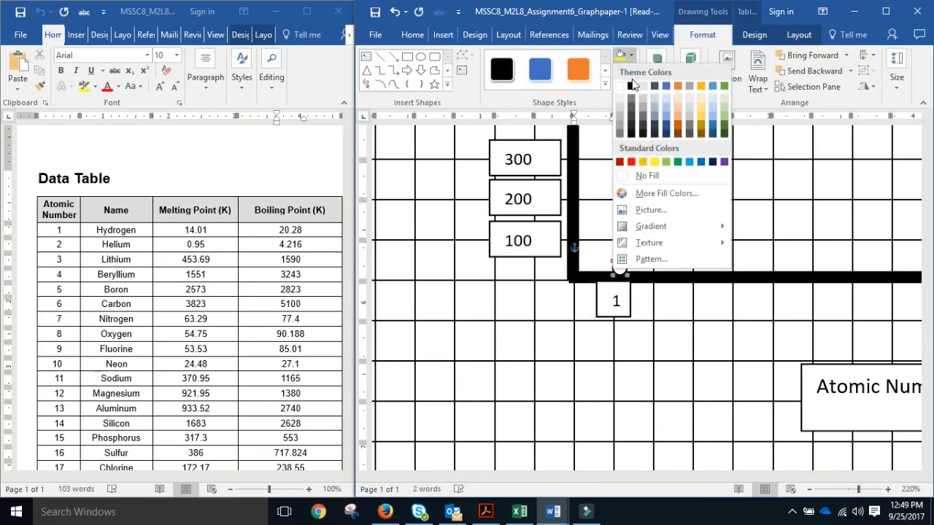
# Fill the circle red and give it a dark red outline.
pyautogui.click(620, 162)
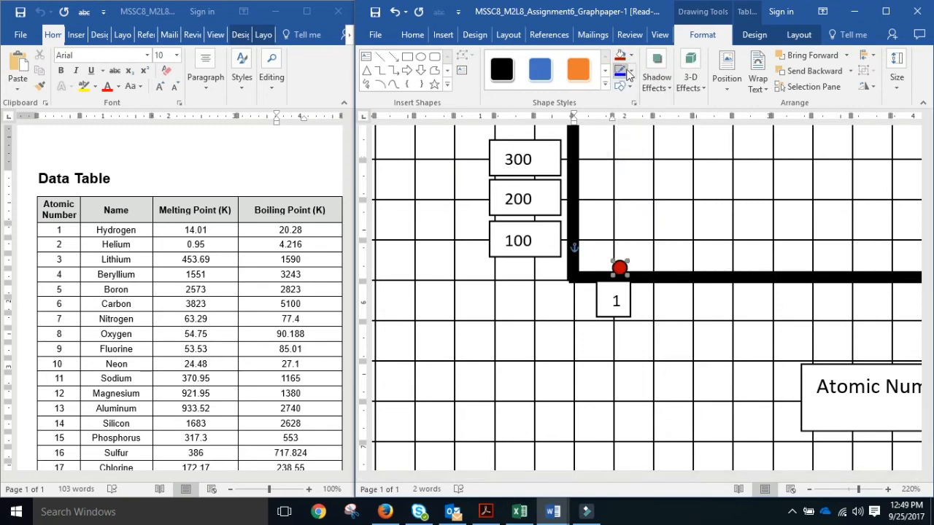
pyautogui.click(630, 71)
pyautogui.click(620, 178)
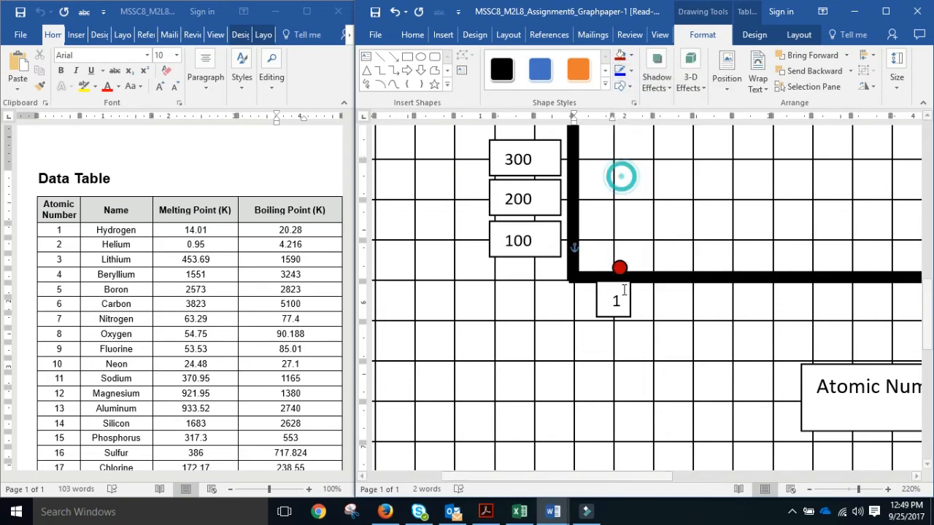
# Shrink the red dot slightly, zooming in to resize it precisely.
pyautogui.click(627, 275)
pyautogui.moveTo(628, 276); pyautogui.dragTo(615, 263)
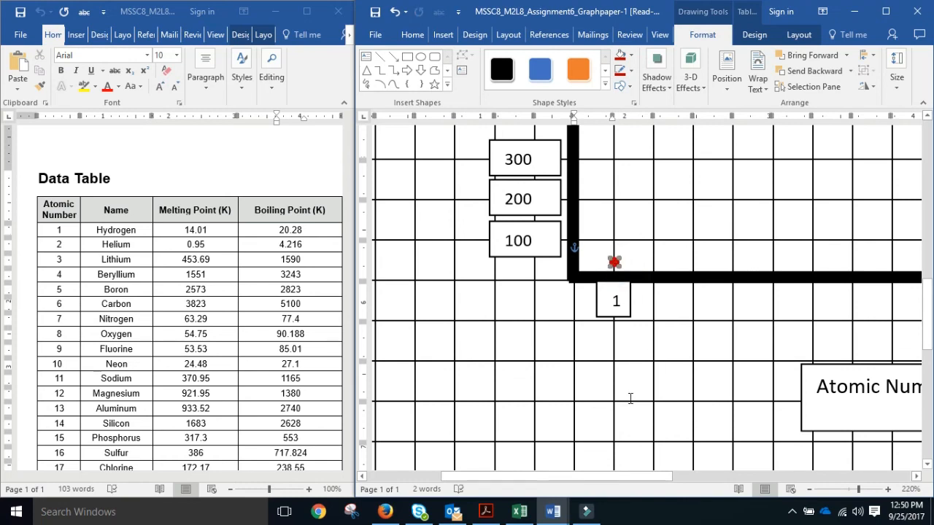
pyautogui.hotkey('ctrl', 'z')
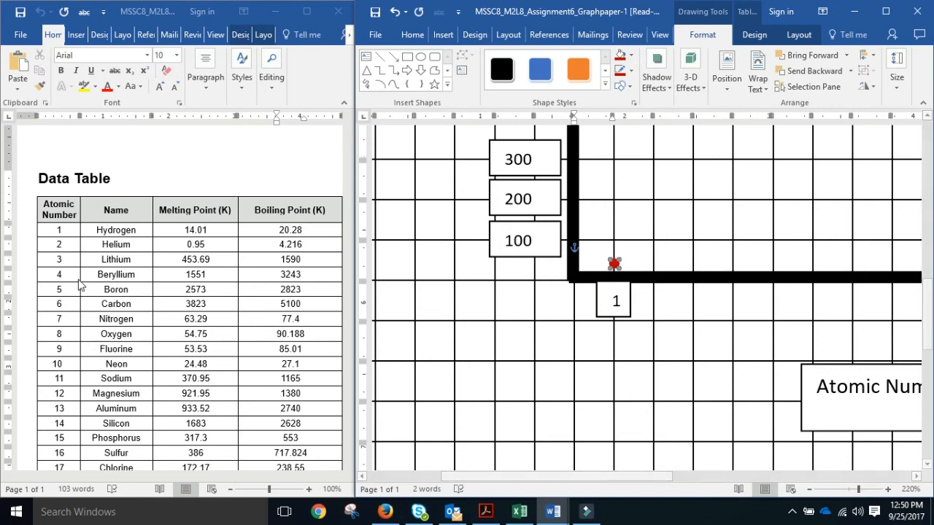
pyautogui.click(866, 489)
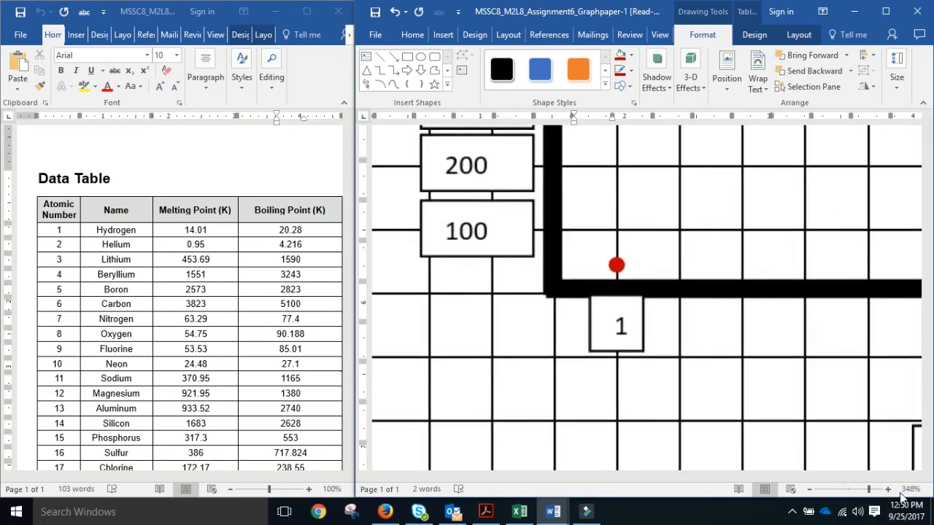
pyautogui.click(871, 489)
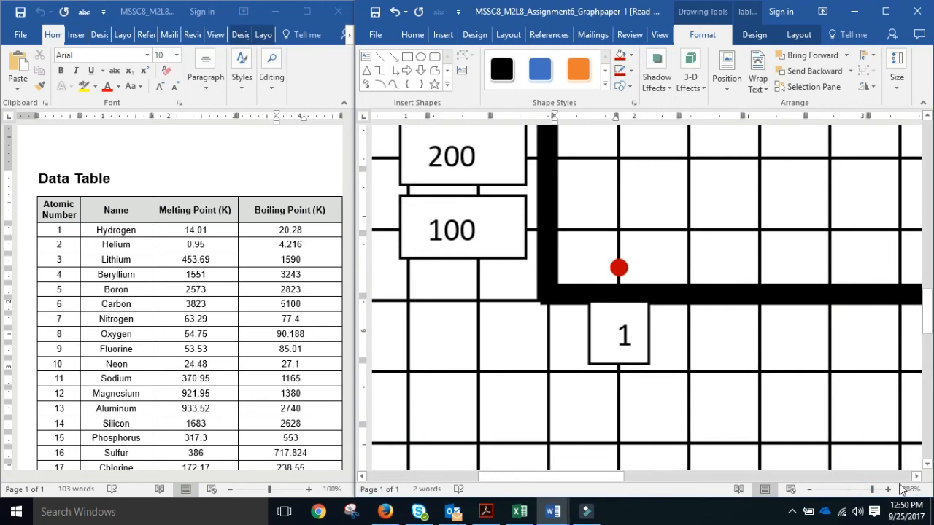
pyautogui.click(619, 269)
pyautogui.moveTo(626, 276); pyautogui.dragTo(622, 272)
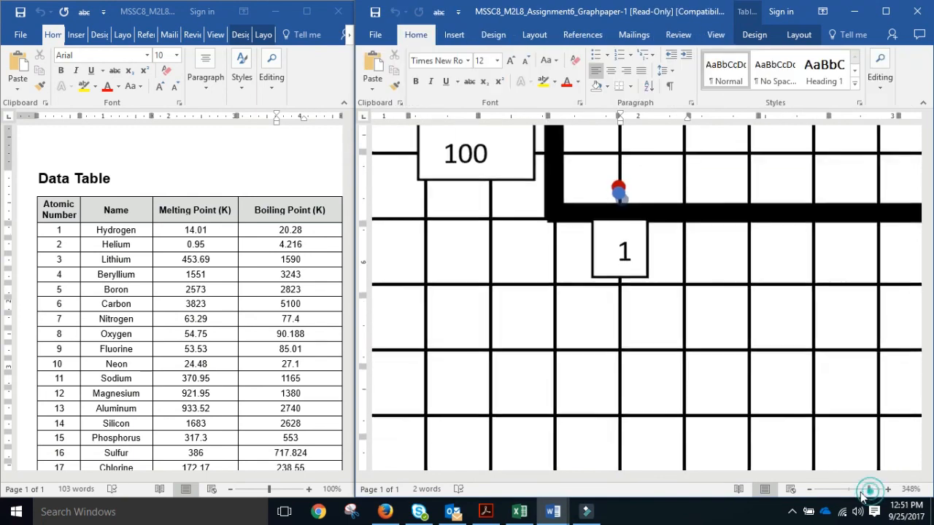
pyautogui.moveTo(870, 490); pyautogui.dragTo(864, 490)
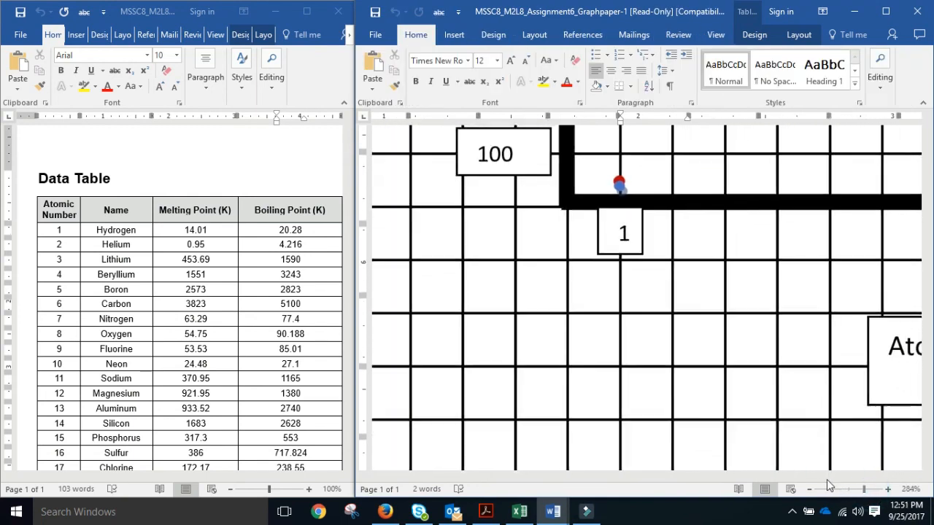
pyautogui.scroll(3, 775, 388)
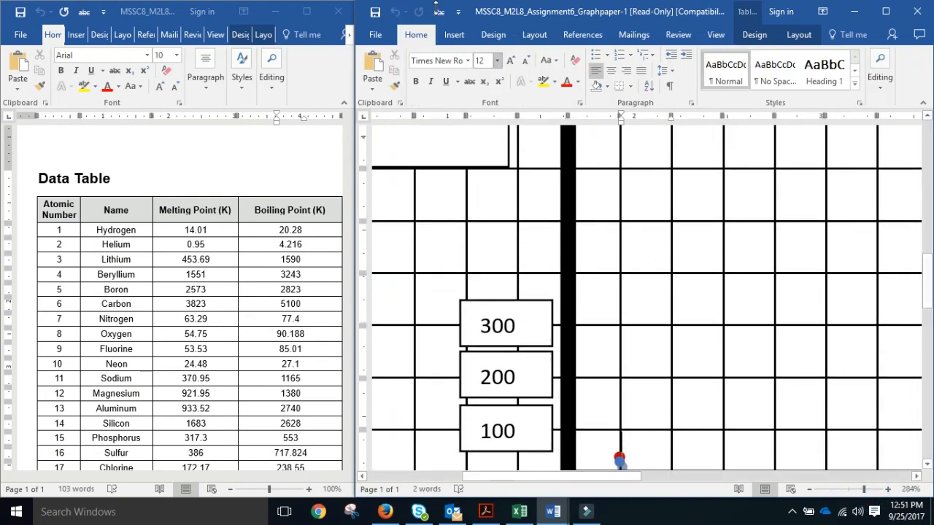
pyautogui.click(456, 35)
# Draw a straight line sloping up to the right across the grid, right of the vertical axis.
pyautogui.click(513, 55)
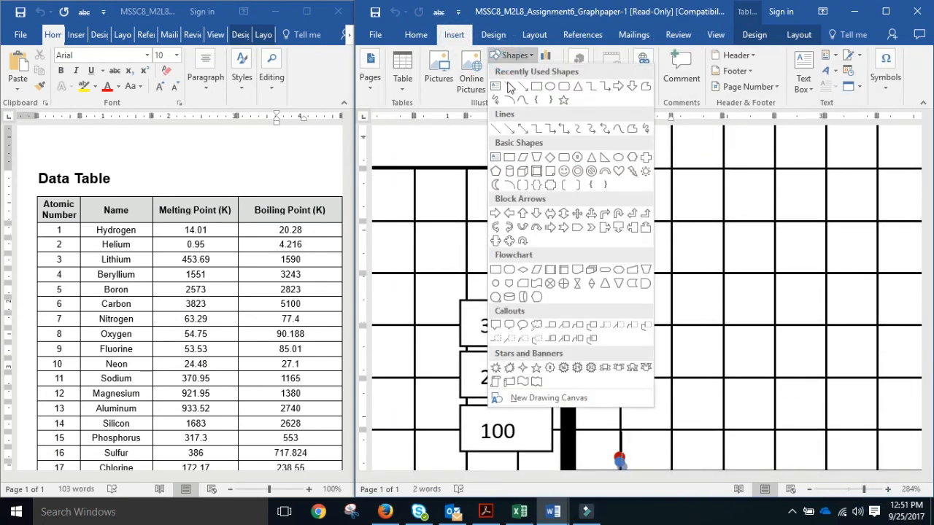
pyautogui.click(512, 89)
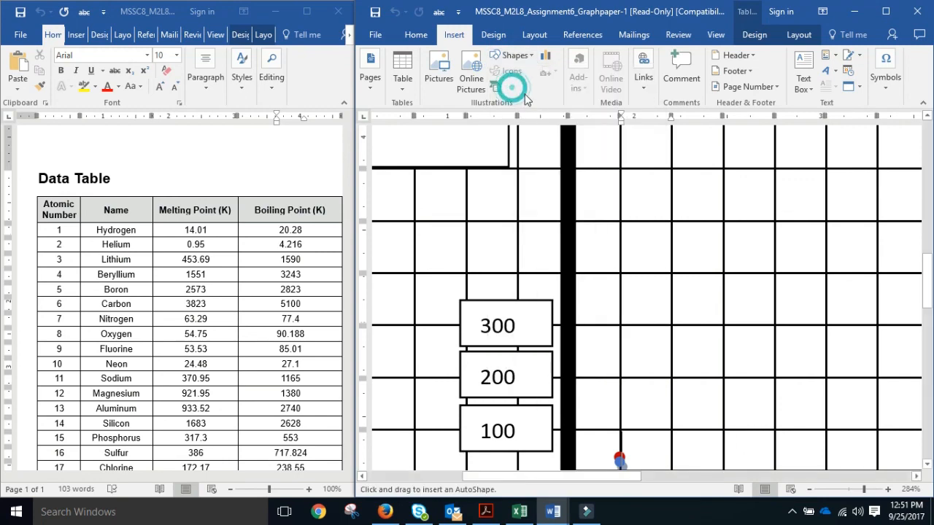
pyautogui.moveTo(609, 291); pyautogui.dragTo(785, 199)
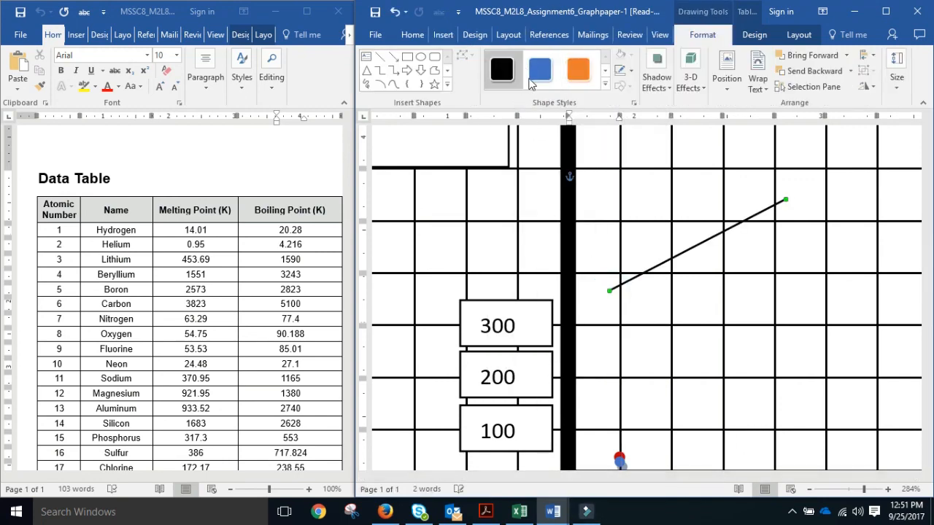
# Restyle the sloping line with a preset from the Shape Styles gallery.
pyautogui.click(536, 68)
pyautogui.click(605, 84)
pyautogui.click(538, 298)
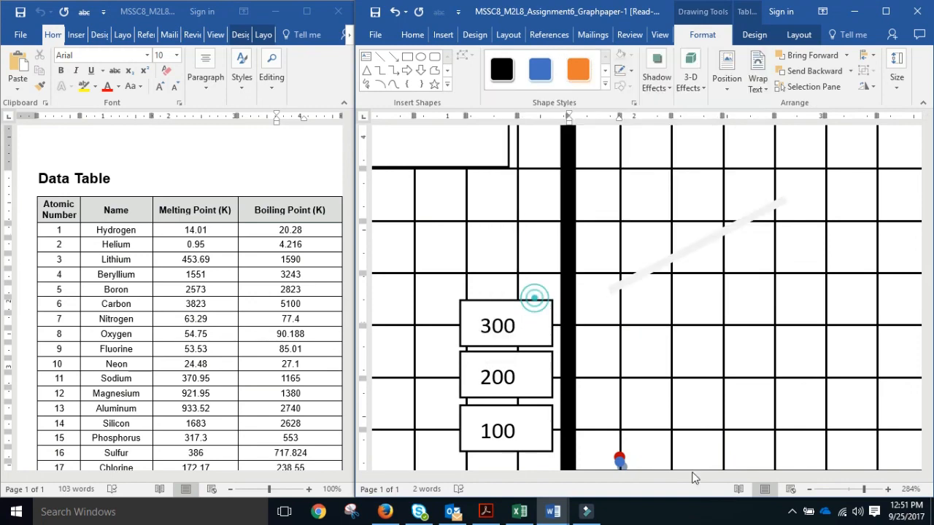